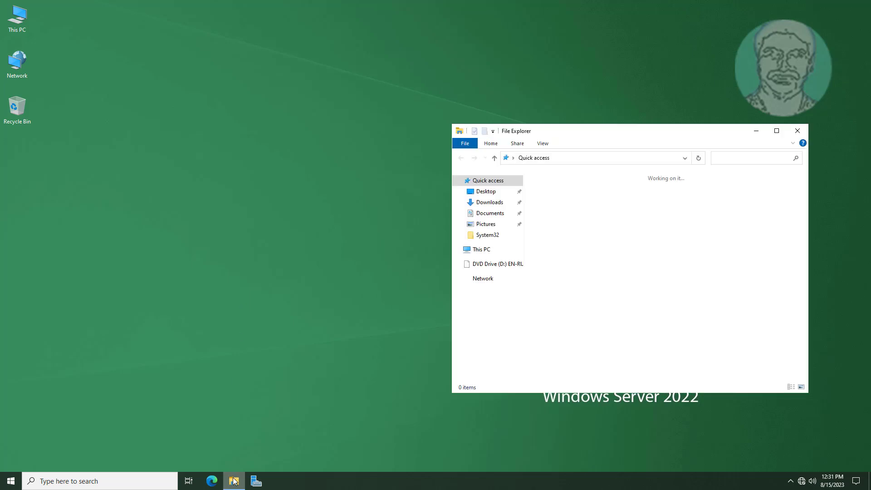
Create a new folder named "Home Folder" in the root of Local Disk (C:)
{"action": "left_click_drag", "start_coordinate": [575, 132], "coordinate": [415, 78]}
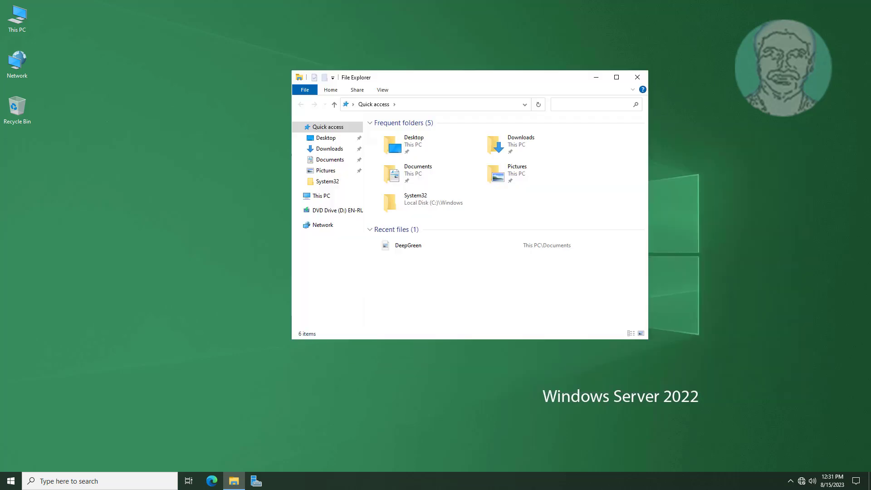
{"action": "left_click", "coordinate": [322, 199]}
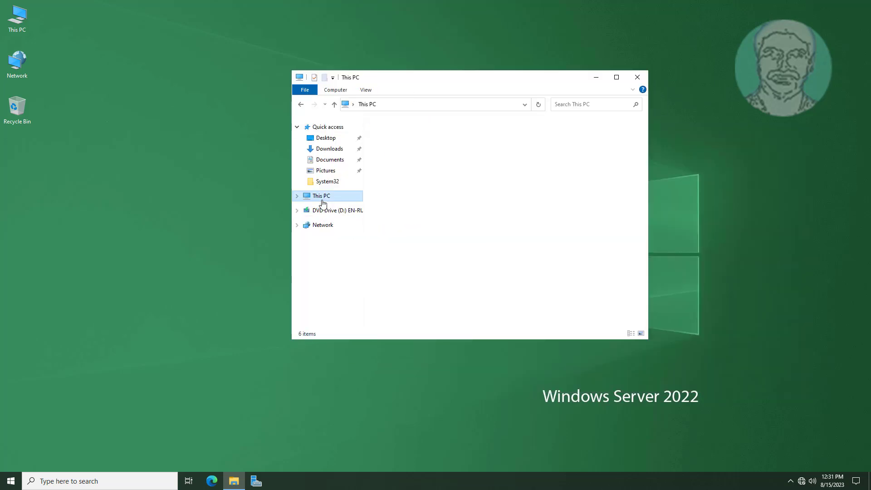
{"action": "double_click", "coordinate": [426, 262]}
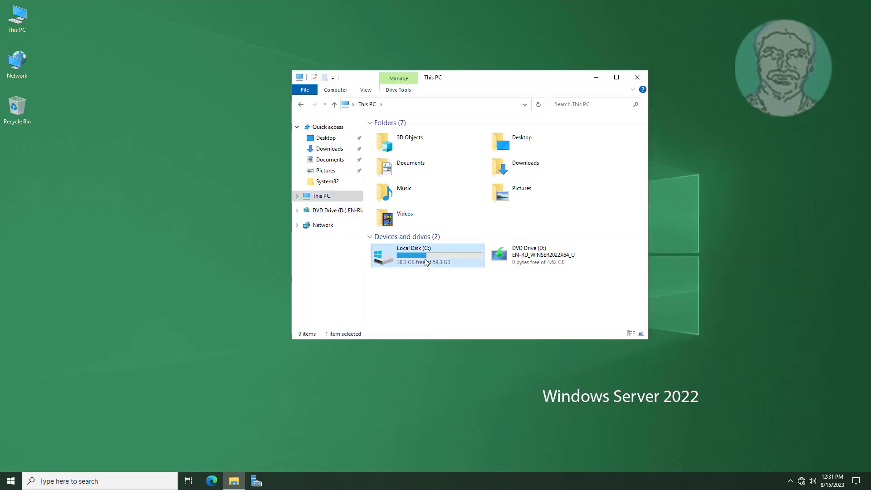
{"action": "right_click", "coordinate": [420, 242]}
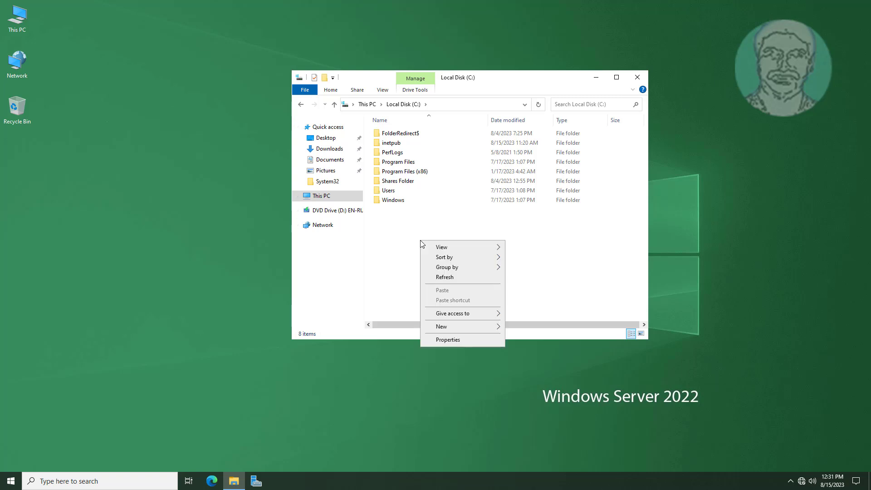
{"action": "mouse_move", "coordinate": [450, 328]}
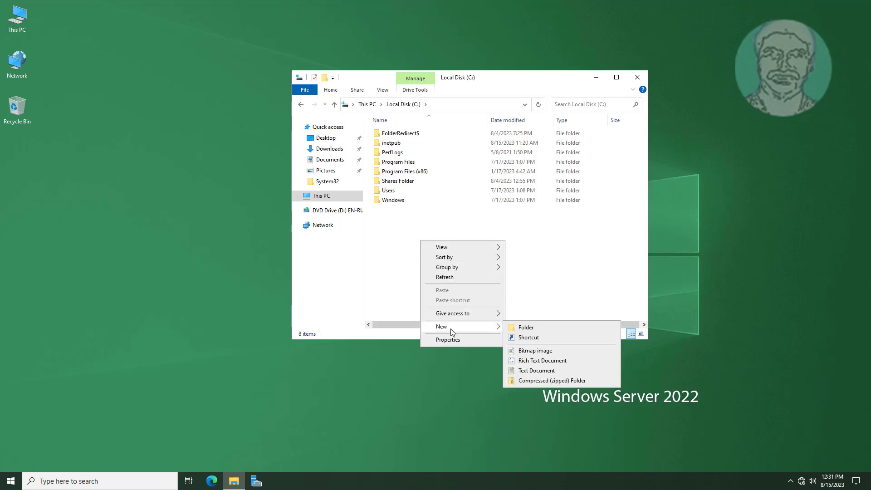
{"action": "left_click", "coordinate": [526, 327]}
{"action": "type", "text": "Home Folder"}
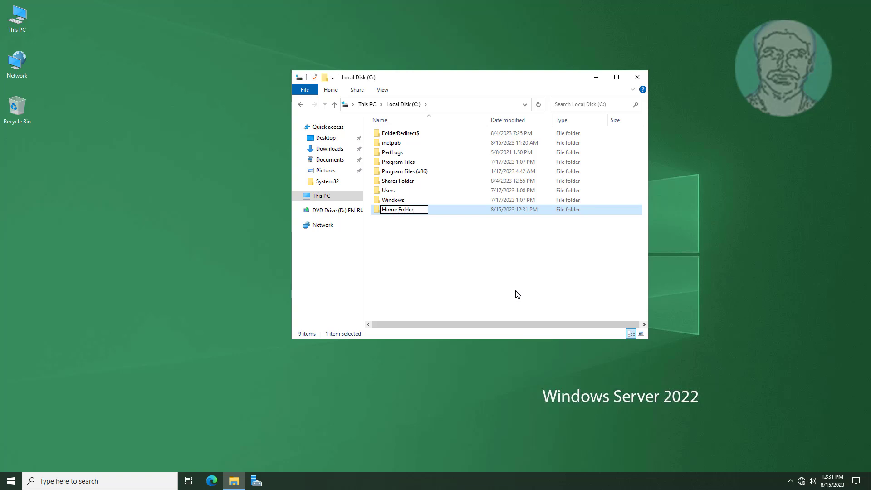
{"action": "left_click", "coordinate": [467, 268]}
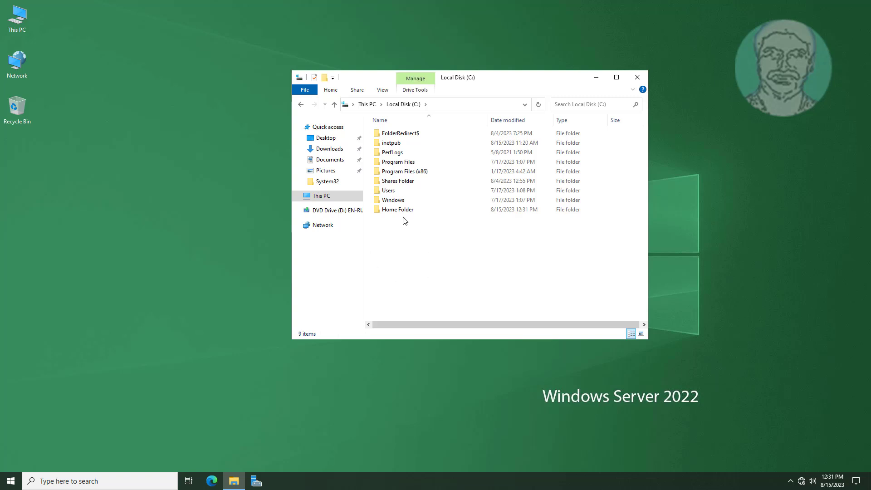
Enable advanced sharing for Home Folder with the share name Home_Folder$ and the comment "Home folder"
{"action": "left_click", "coordinate": [429, 209]}
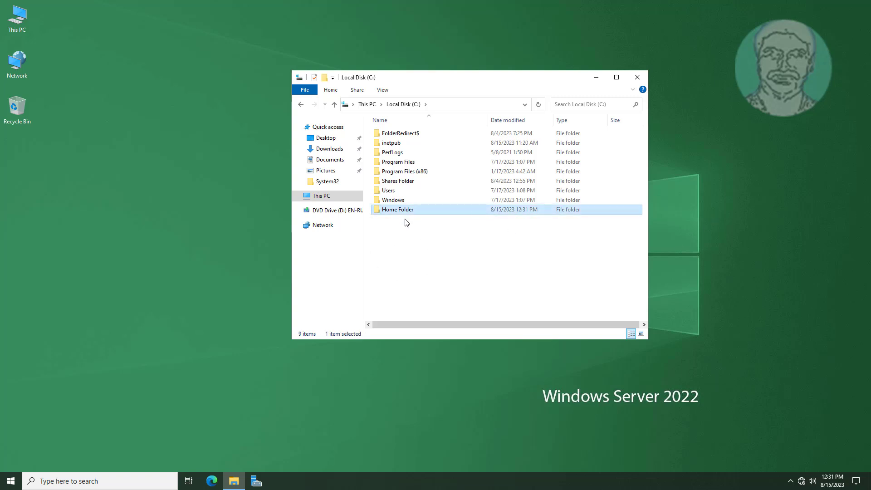
{"action": "right_click", "coordinate": [415, 211]}
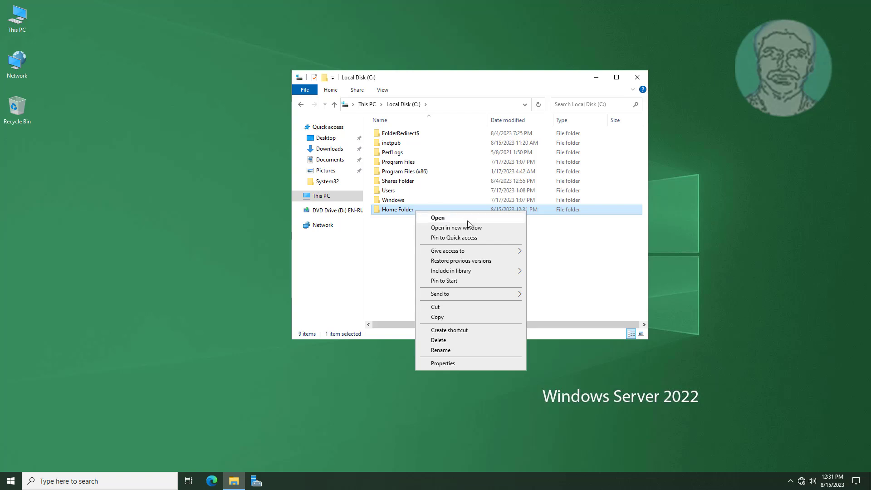
{"action": "left_click", "coordinate": [479, 367]}
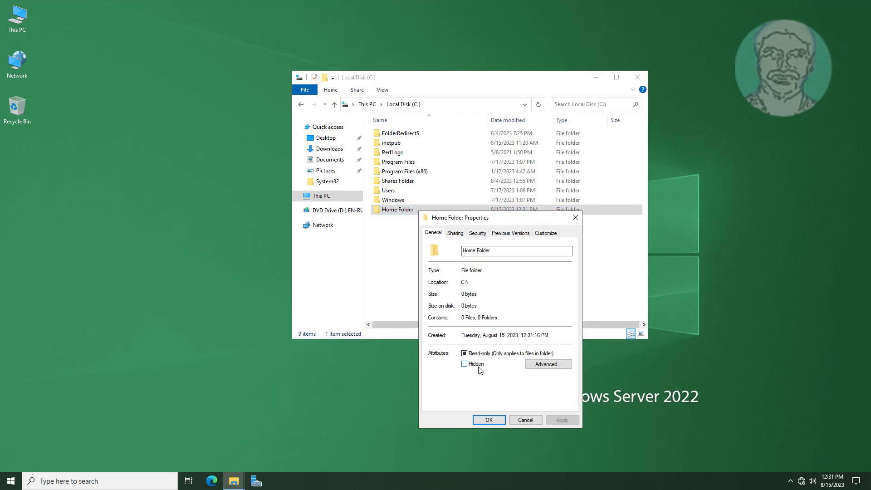
{"action": "left_click", "coordinate": [457, 232]}
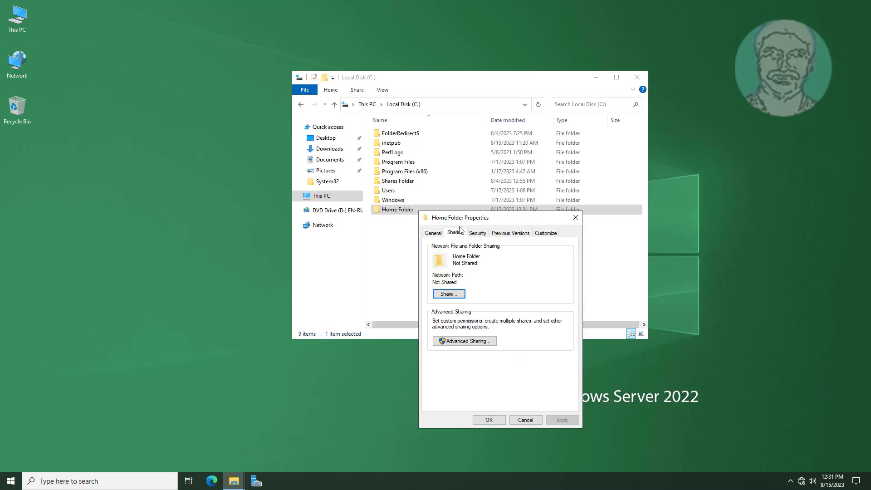
{"action": "left_click", "coordinate": [465, 342]}
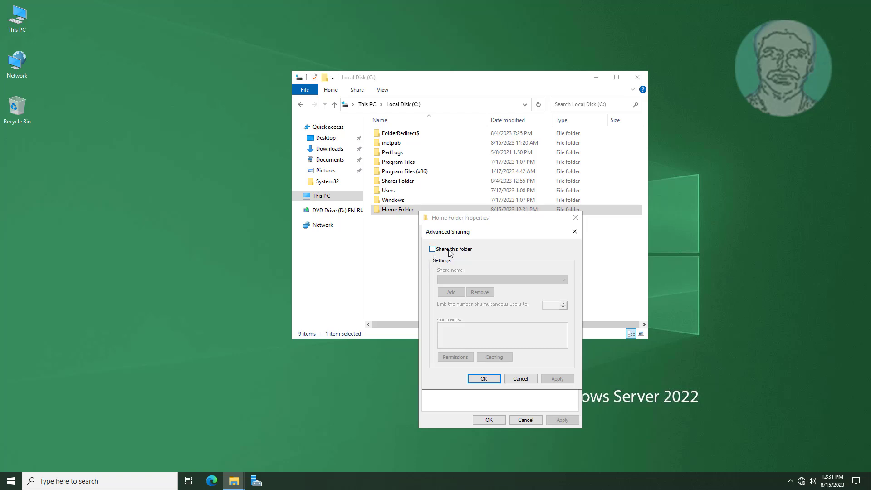
{"action": "left_click", "coordinate": [433, 250]}
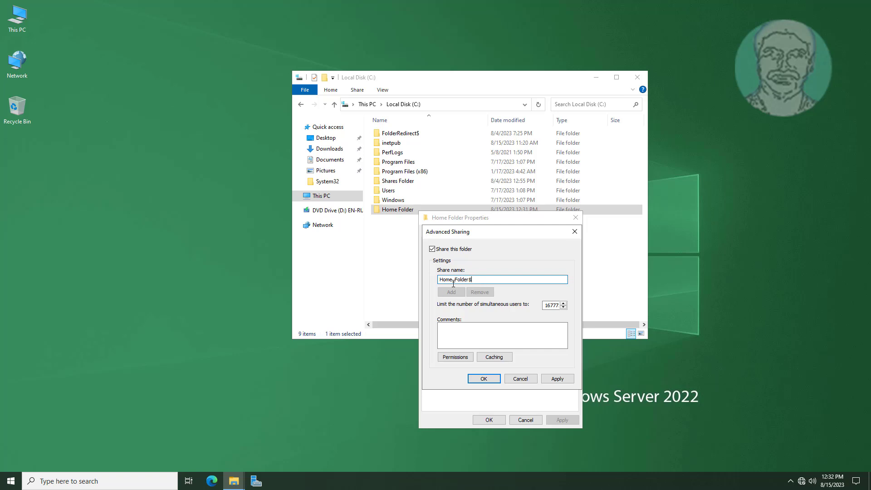
{"action": "left_click", "coordinate": [460, 333]}
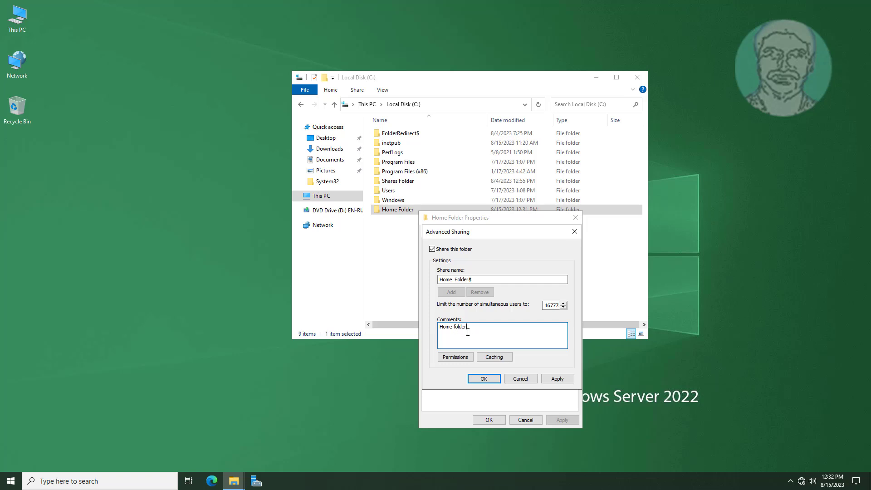
Allow Everyone Full Control and Change in the share permissions of Home_Folder$, and apply the sharing settings
{"action": "left_click", "coordinate": [455, 357]}
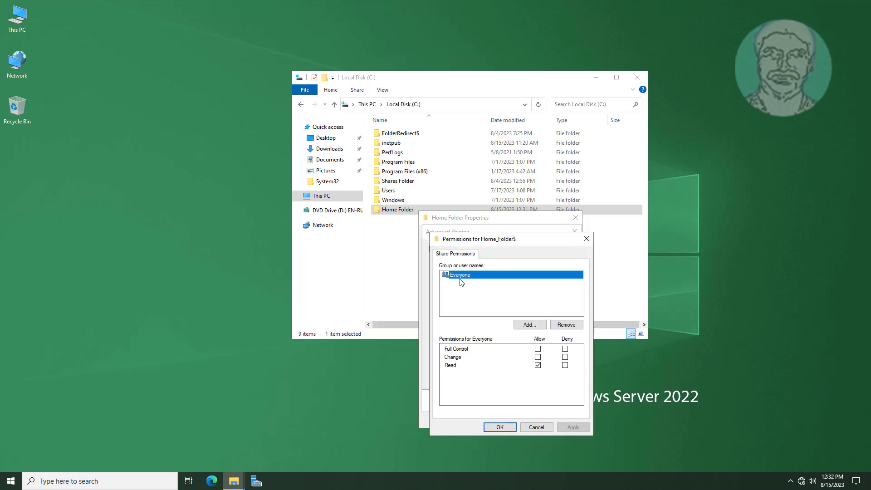
{"action": "left_click", "coordinate": [538, 356]}
{"action": "left_click", "coordinate": [537, 348]}
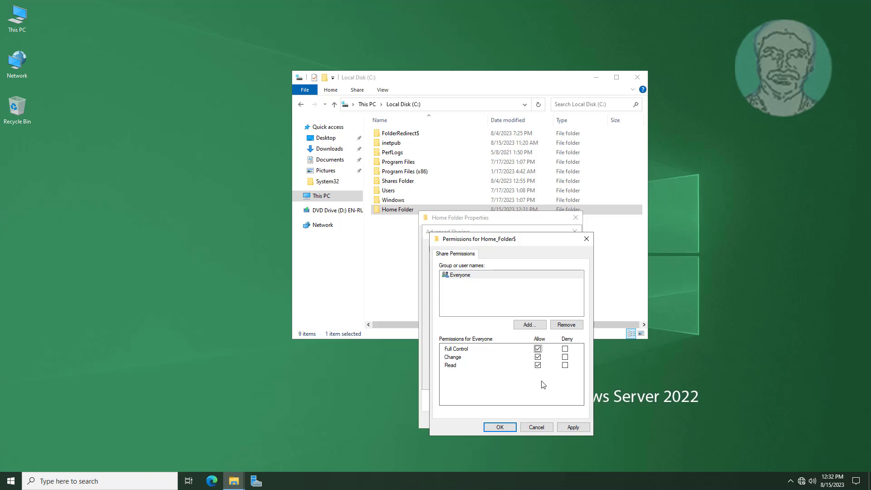
{"action": "left_click", "coordinate": [578, 429]}
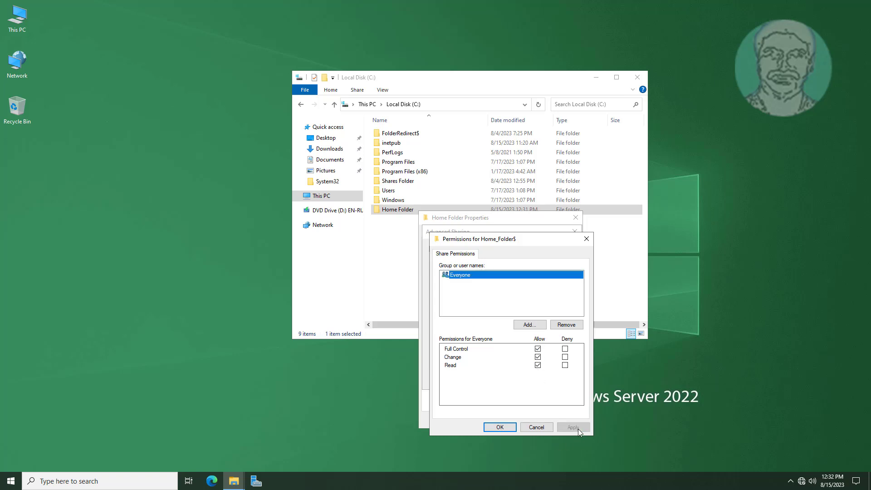
{"action": "left_click", "coordinate": [504, 427]}
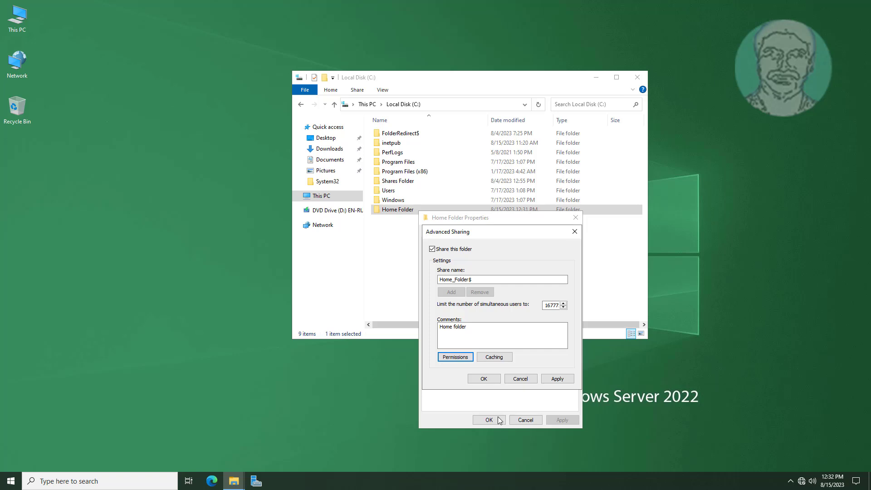
{"action": "left_click", "coordinate": [558, 379]}
{"action": "left_click", "coordinate": [484, 379]}
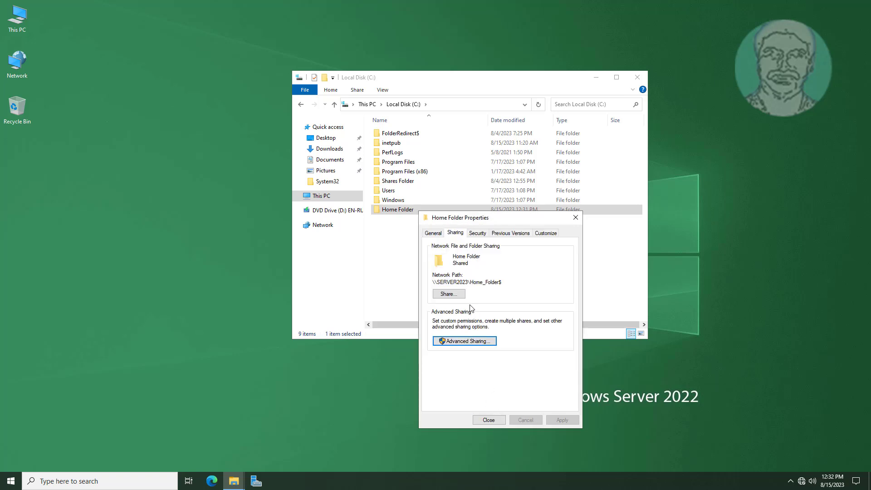
Copy the network path of the shared Home Folder from its properties
{"action": "left_click_drag", "start_coordinate": [434, 283], "coordinate": [520, 283]}
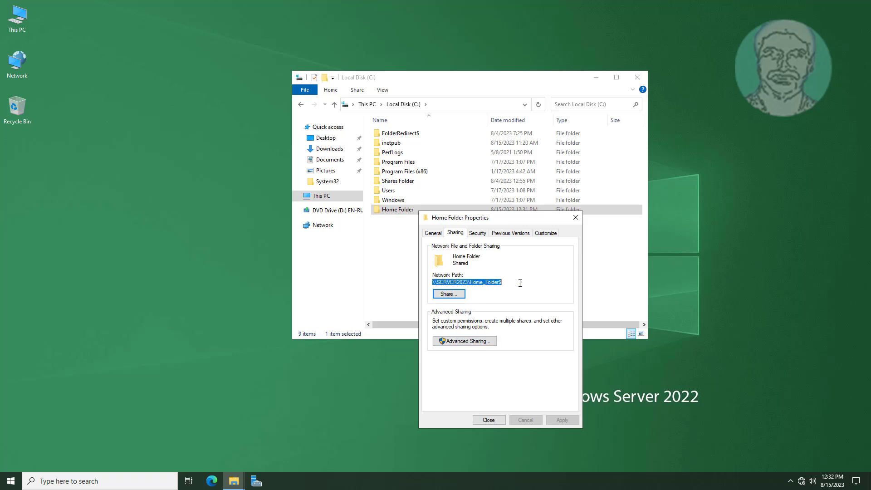
{"action": "right_click", "coordinate": [484, 283]}
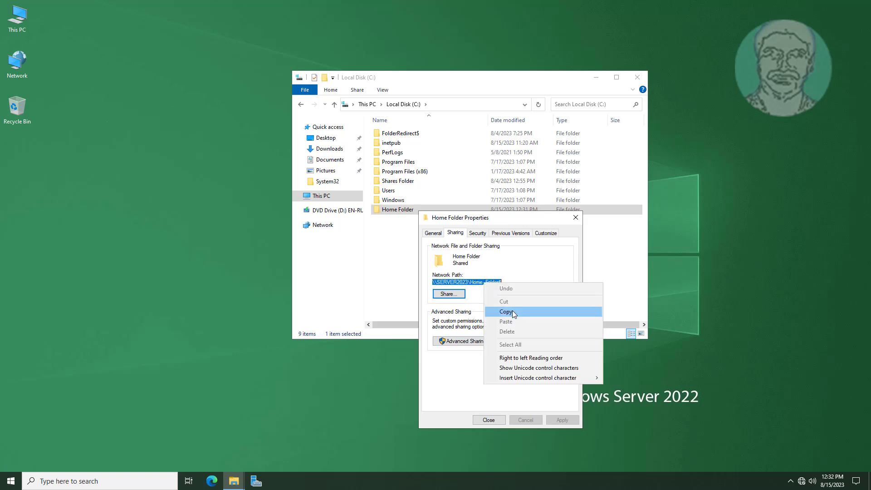
{"action": "left_click", "coordinate": [513, 310]}
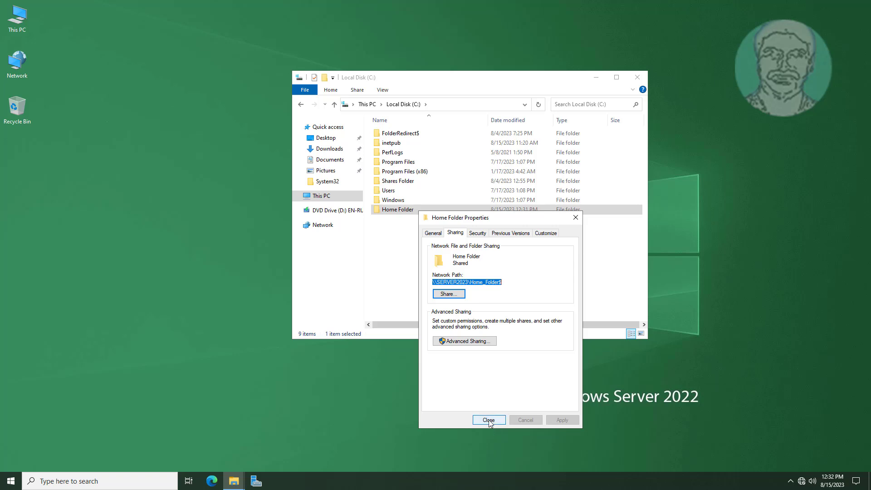
Disable inheritance in Home Folder's advanced security settings, converting the inherited permissions into explicit ones
{"action": "left_click", "coordinate": [483, 234]}
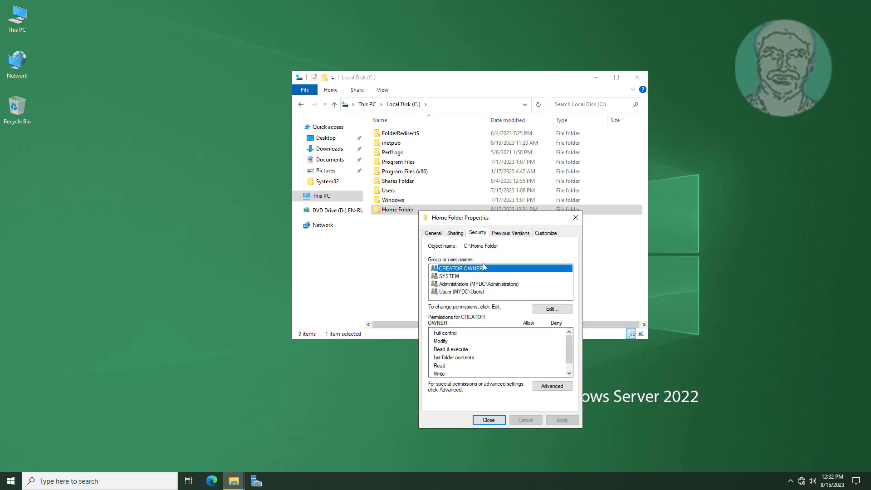
{"action": "left_click", "coordinate": [561, 387]}
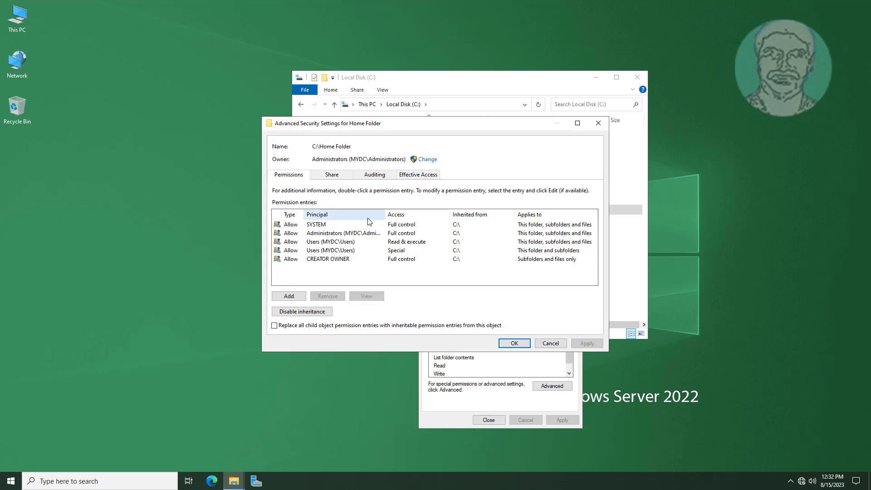
{"action": "left_click", "coordinate": [318, 313]}
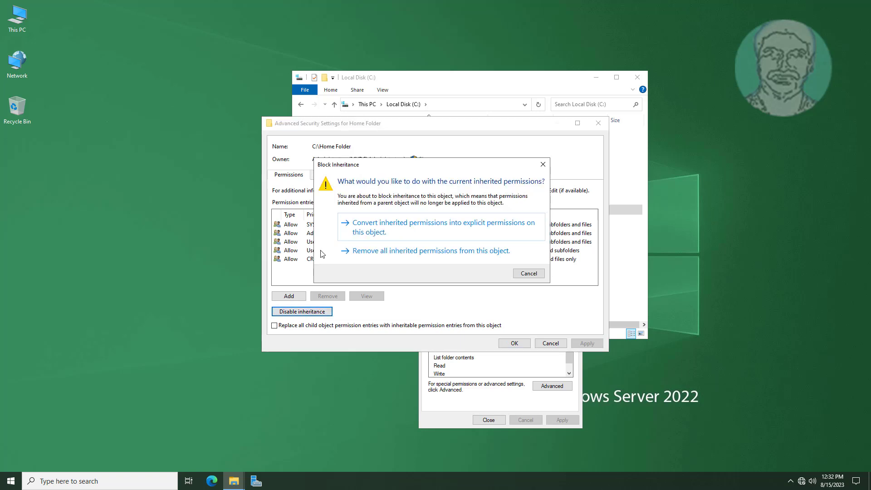
{"action": "left_click", "coordinate": [456, 232]}
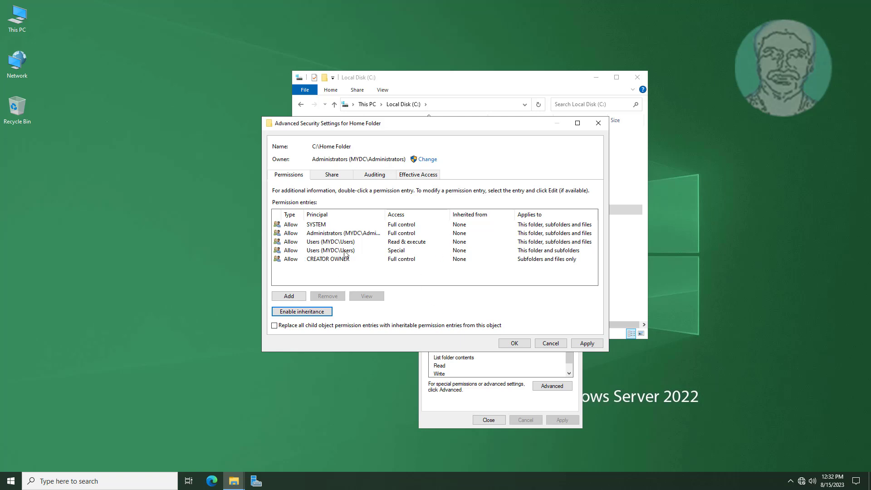
Remove both Users (MYDC\Users) permission entries from Home Folder, apply the security settings and close its properties
{"action": "left_click", "coordinate": [345, 252]}
{"action": "left_click", "coordinate": [339, 298]}
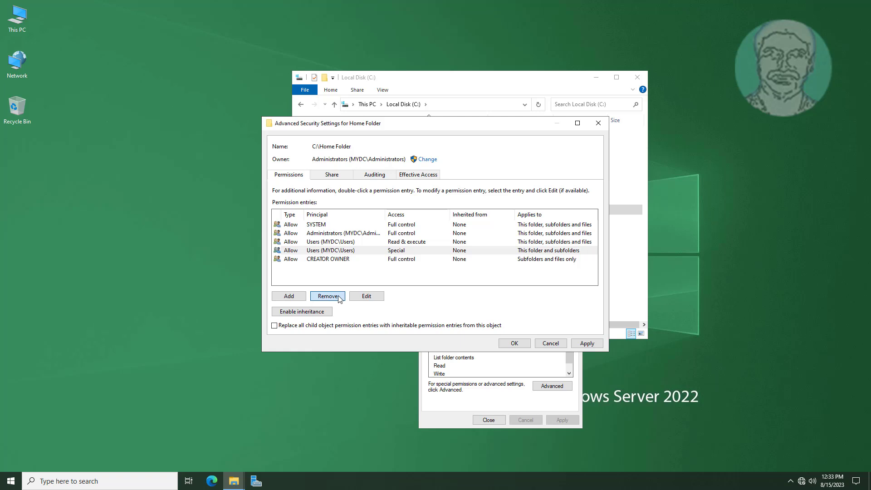
{"action": "left_click", "coordinate": [336, 243]}
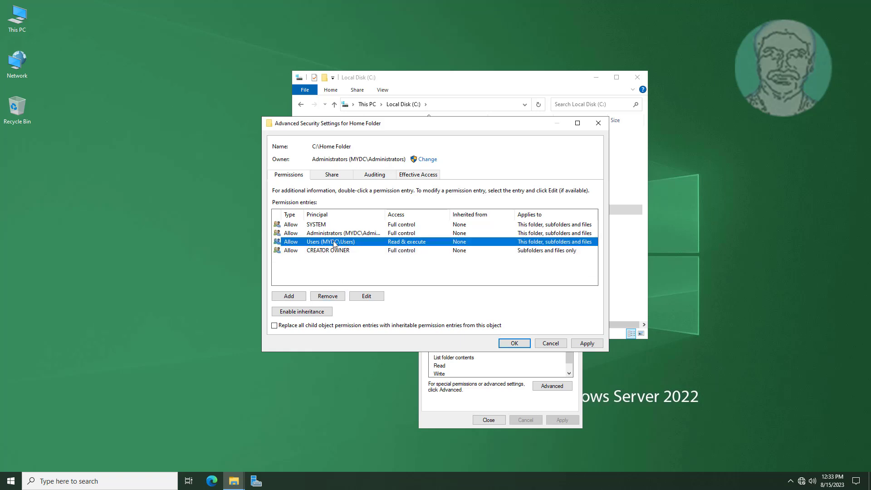
{"action": "left_click", "coordinate": [335, 297]}
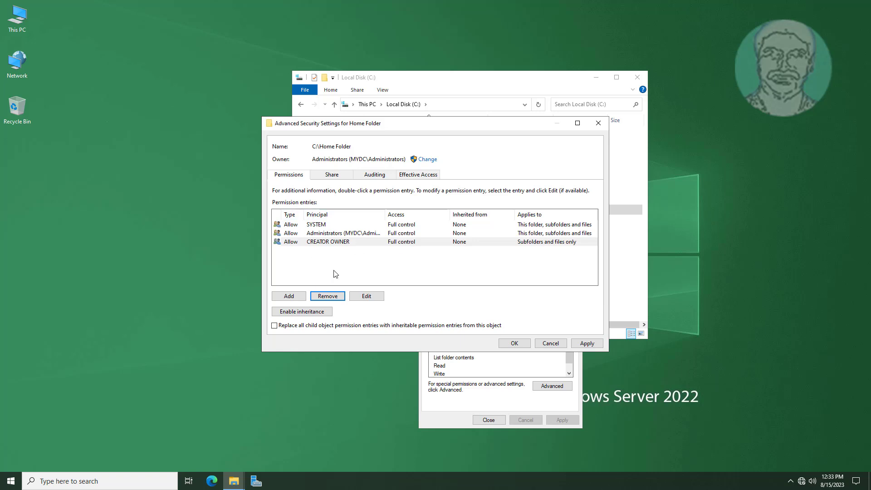
{"action": "left_click", "coordinate": [586, 343]}
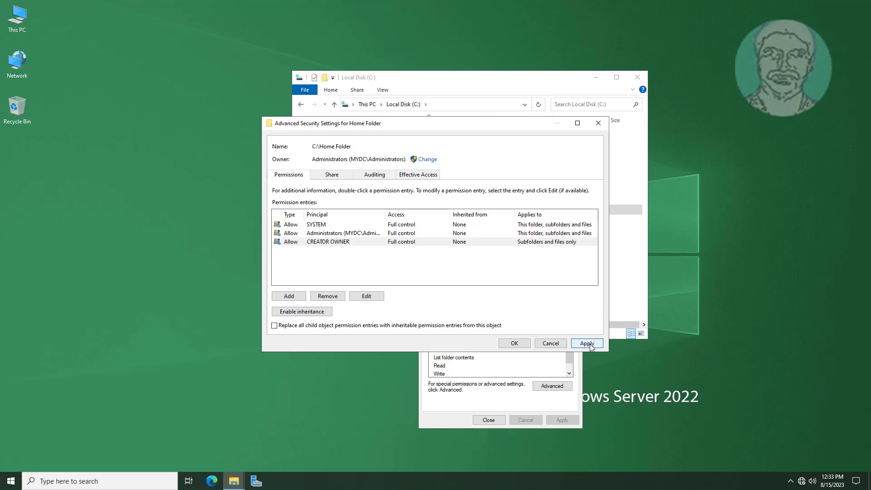
{"action": "left_click", "coordinate": [514, 343]}
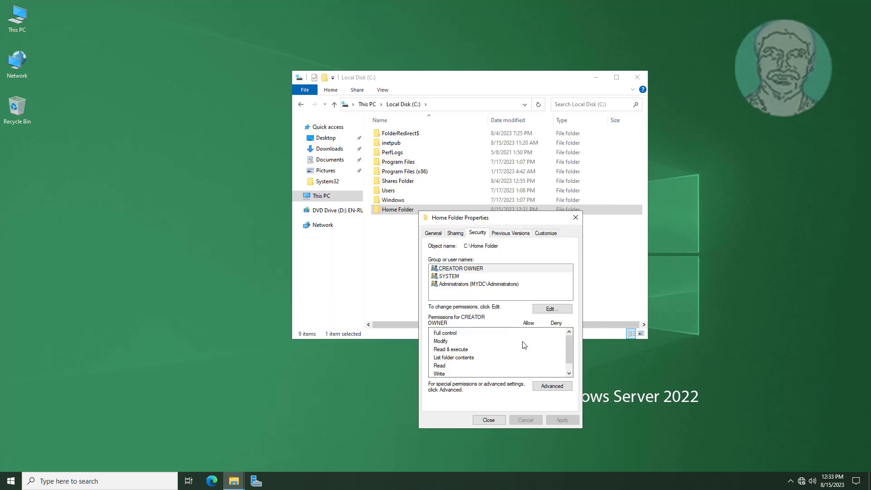
{"action": "left_click", "coordinate": [490, 421]}
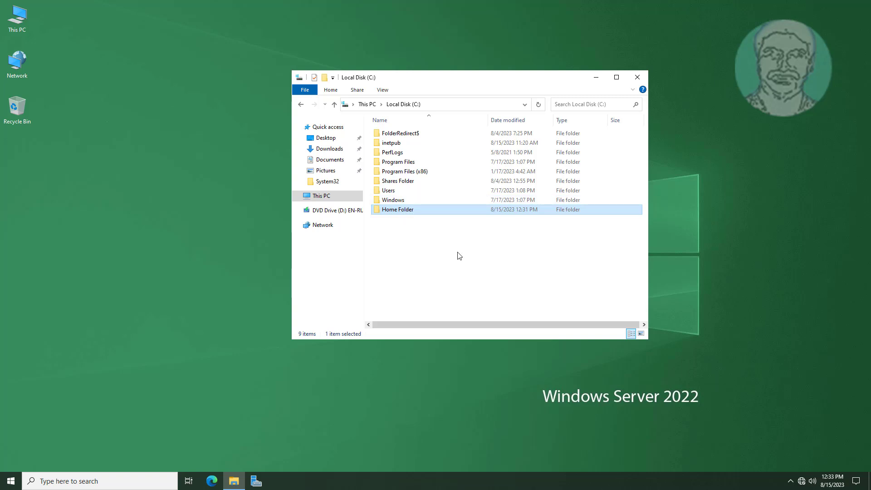
Close File Explorer and open Server Manager, dismissing the Windows Admin Center and Azure Arc notice
{"action": "left_click", "coordinate": [636, 78]}
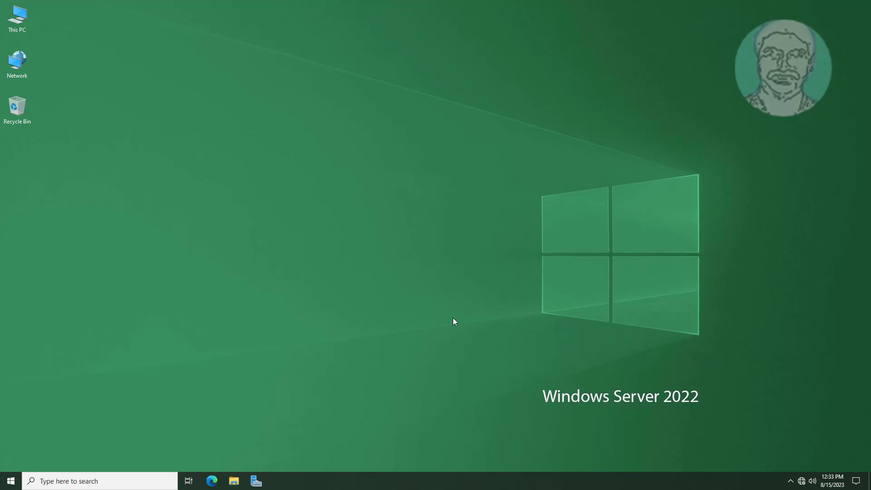
{"action": "left_click", "coordinate": [257, 482]}
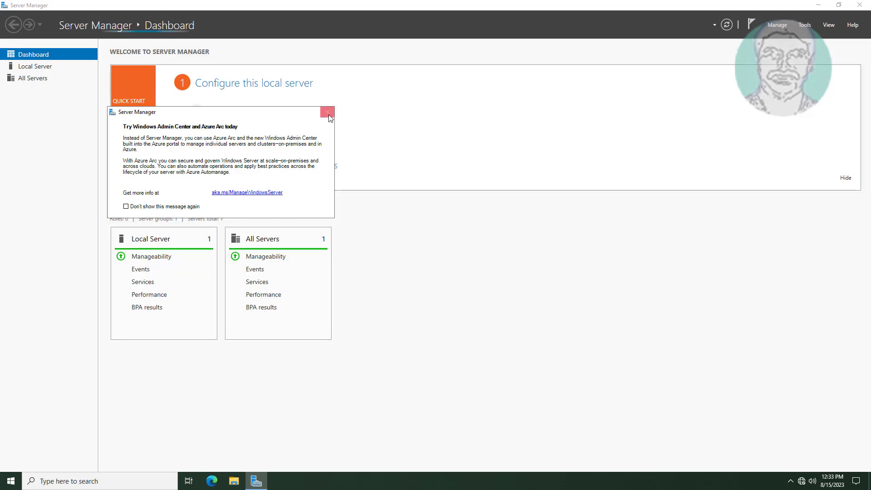
{"action": "left_click", "coordinate": [328, 114]}
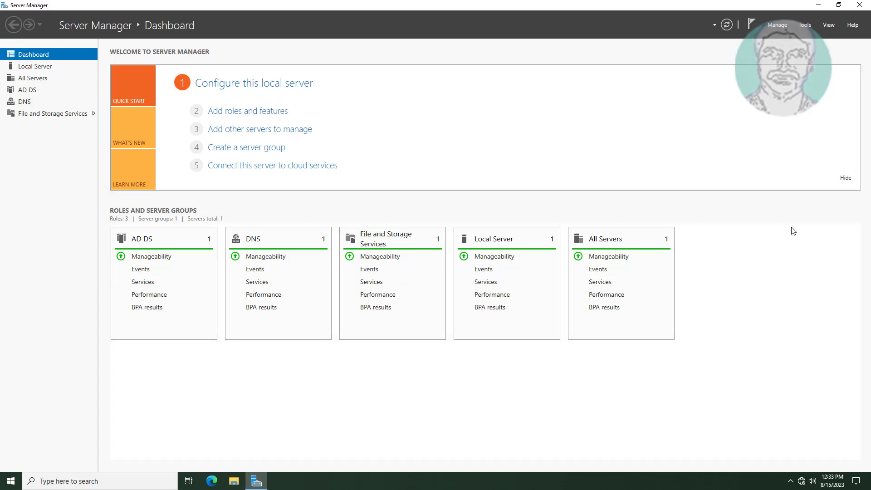
Open Active Directory Users and Computers, minimize Server Manager, and display the contents of the SEO unit under Staff
{"action": "left_click", "coordinate": [805, 25]}
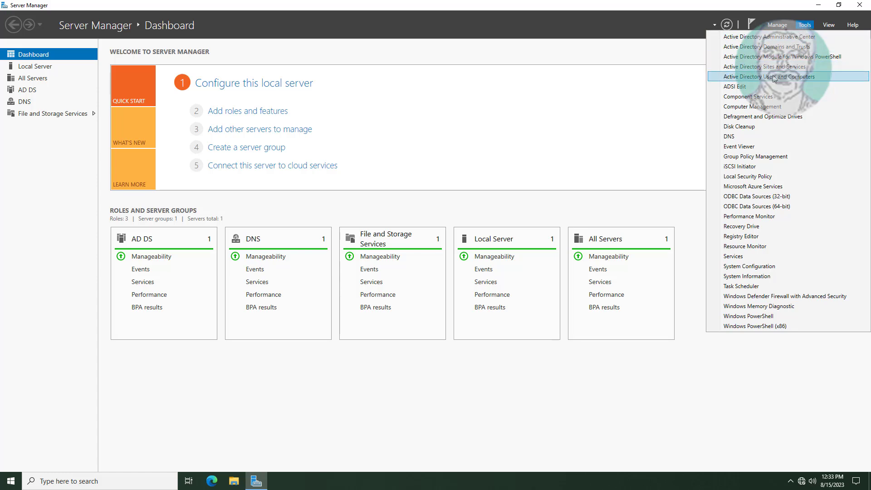
{"action": "left_click", "coordinate": [804, 80]}
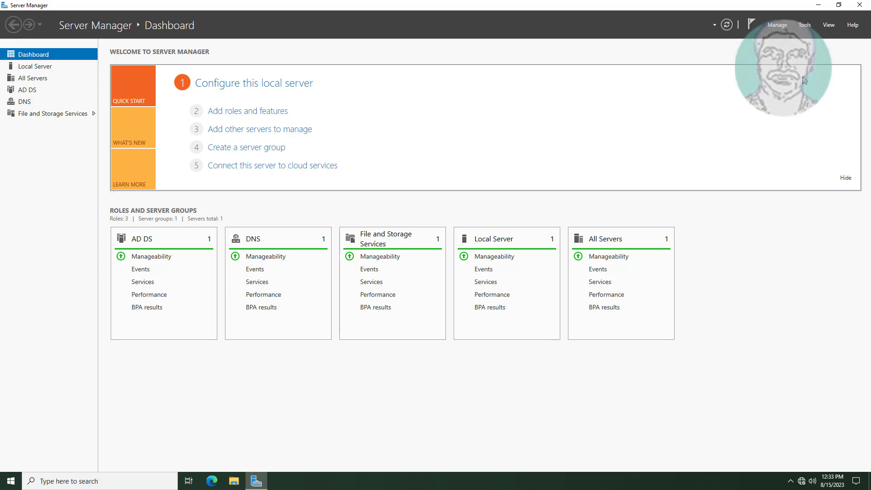
{"action": "left_click", "coordinate": [818, 5]}
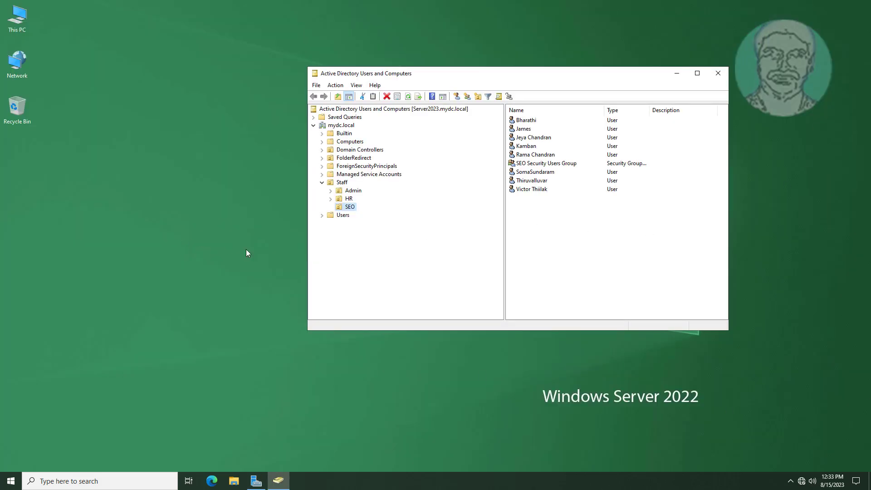
{"action": "left_click", "coordinate": [340, 182]}
{"action": "left_click", "coordinate": [322, 182]}
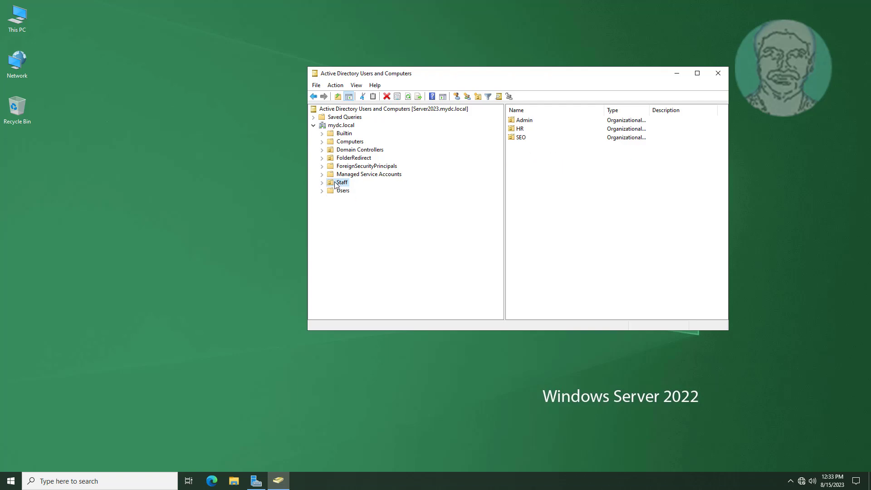
{"action": "left_click", "coordinate": [321, 183]}
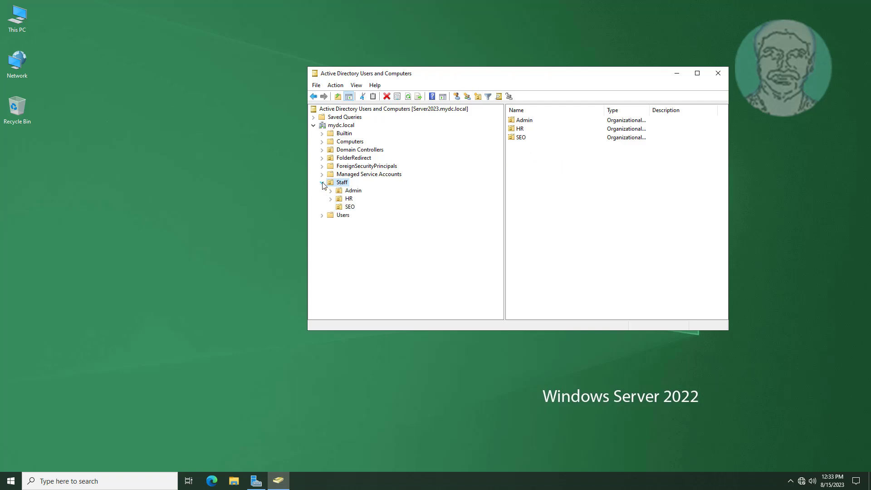
{"action": "left_click", "coordinate": [349, 208]}
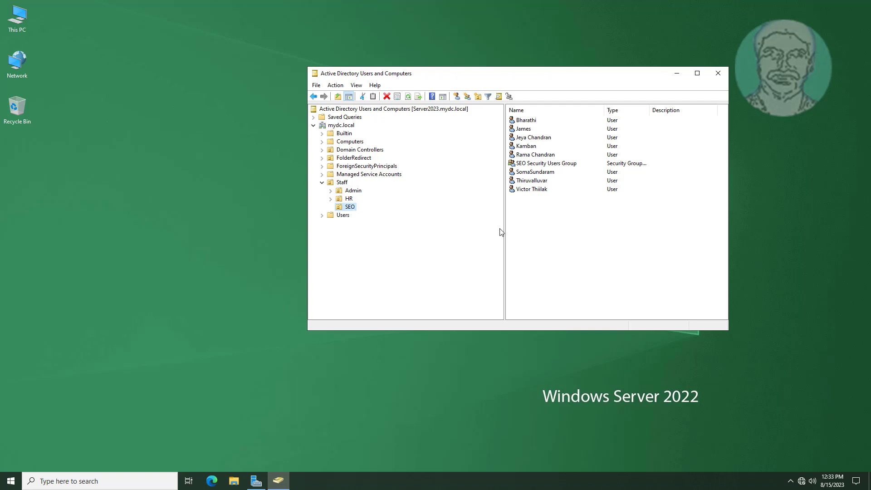
{"action": "left_click_drag", "start_coordinate": [505, 229], "coordinate": [454, 228]}
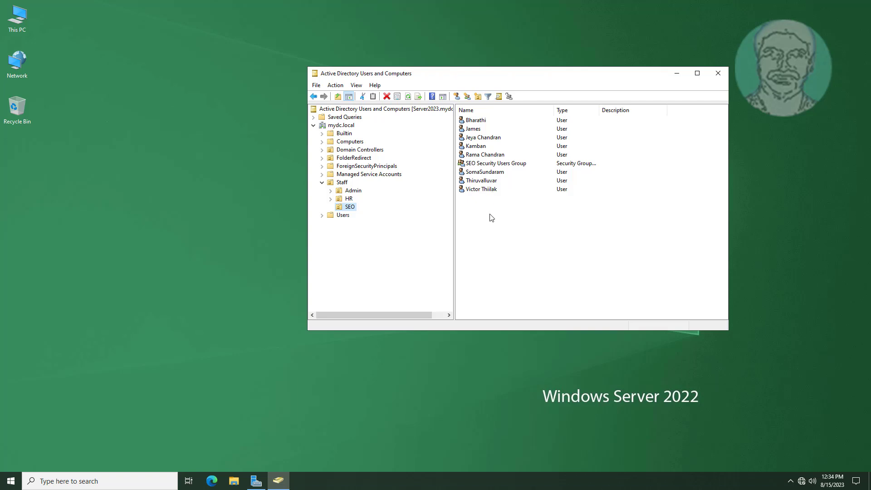
Select all user accounts in the SEO unit, excluding SEO Security Users Group, and open their combined properties
{"action": "left_click", "coordinate": [494, 231]}
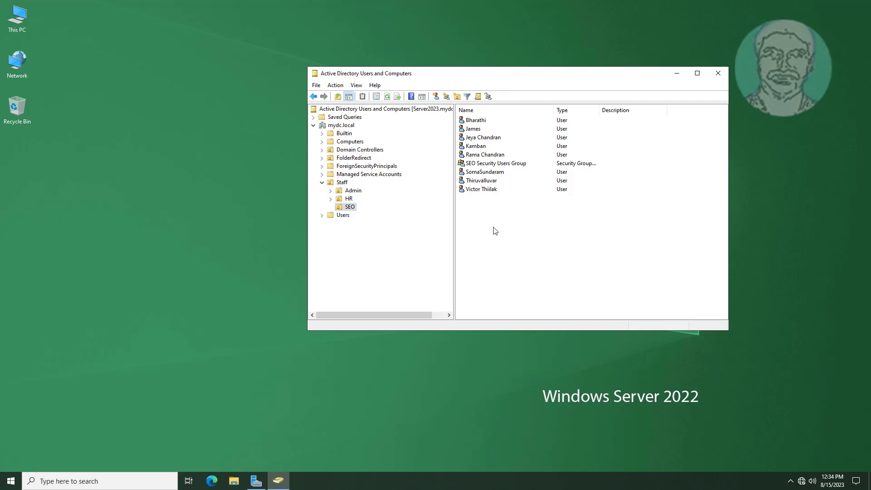
{"action": "left_click_drag", "start_coordinate": [494, 228], "coordinate": [482, 132]}
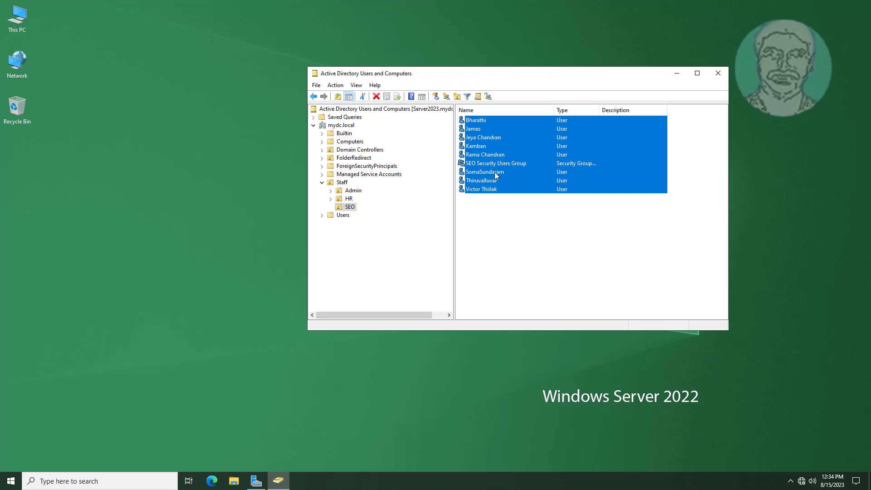
{"action": "left_click", "coordinate": [494, 165], "text": "ctrl"}
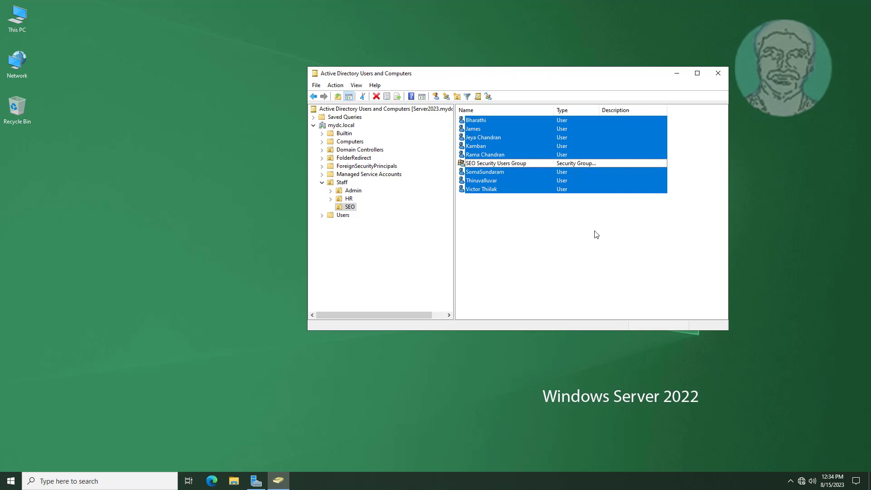
{"action": "right_click", "coordinate": [576, 184]}
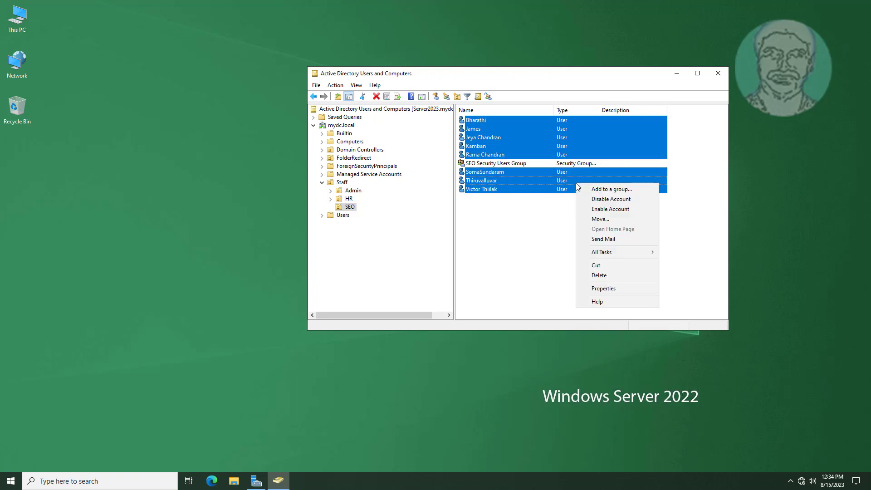
{"action": "left_click", "coordinate": [612, 289]}
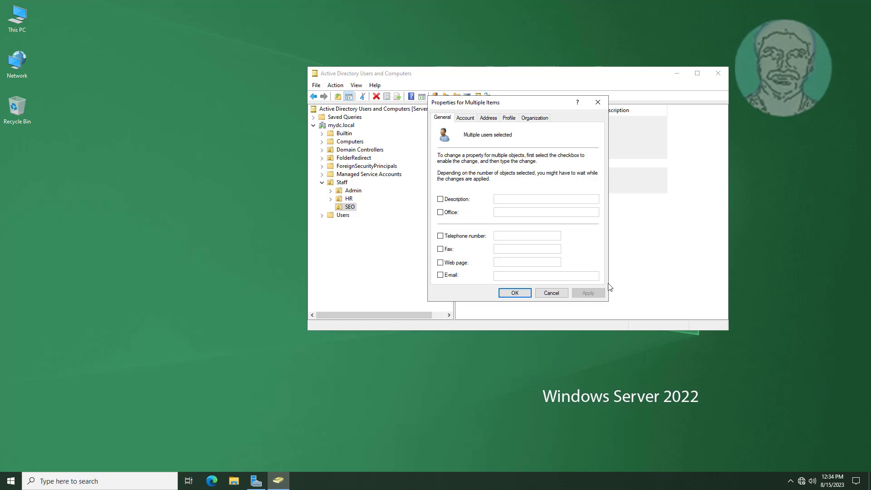
Set the selected users' home folder to connect drive H: to \\SERVER2023\Home_Folder$\%username% and apply the change
{"action": "left_click", "coordinate": [507, 118]}
{"action": "left_click", "coordinate": [443, 196]}
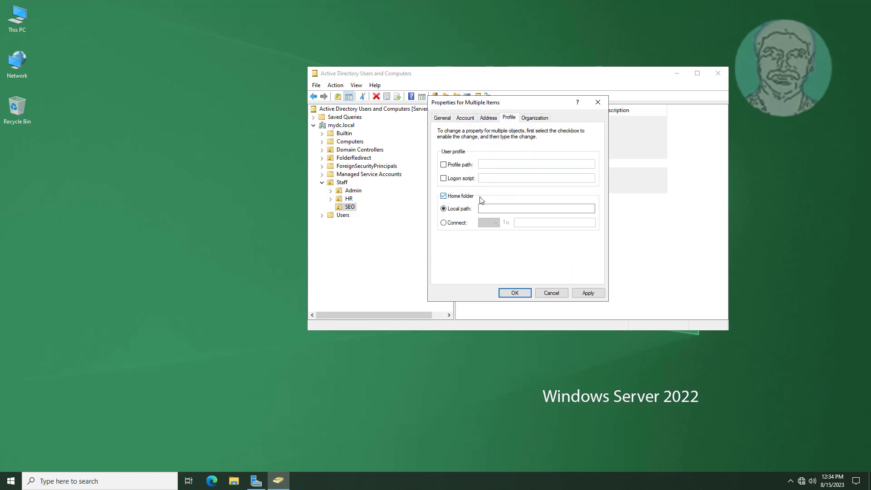
{"action": "left_click", "coordinate": [444, 223]}
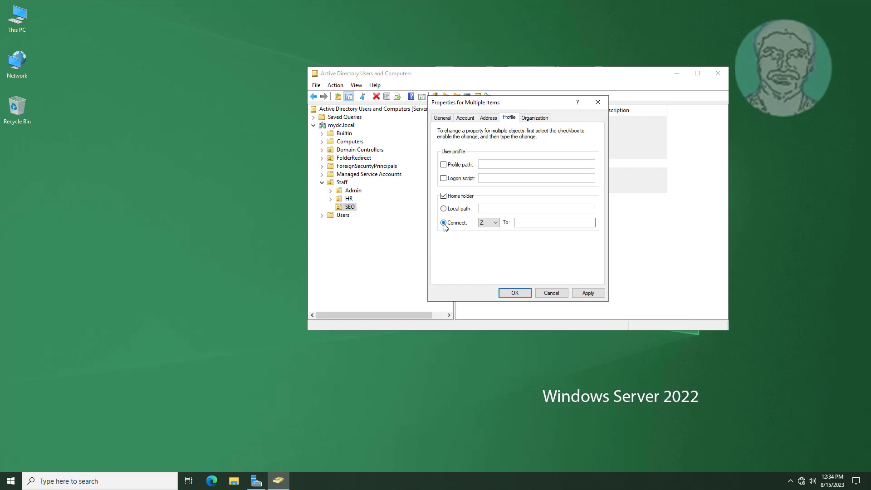
{"action": "left_click", "coordinate": [496, 222]}
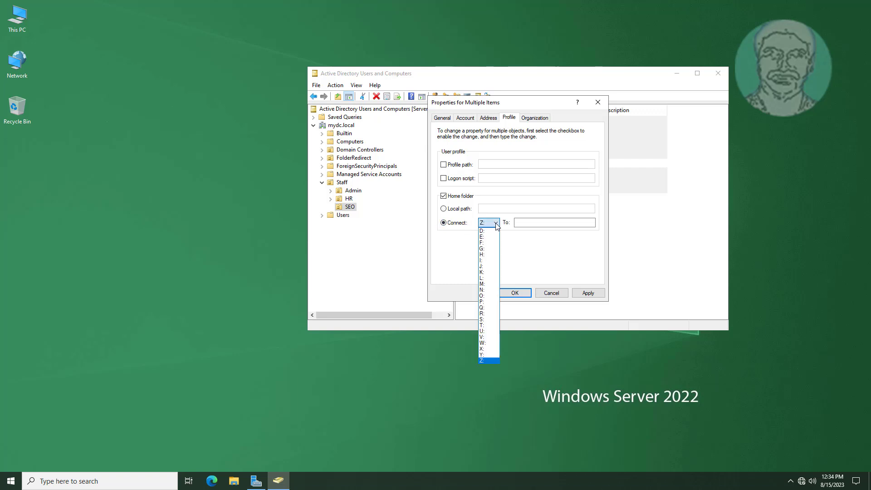
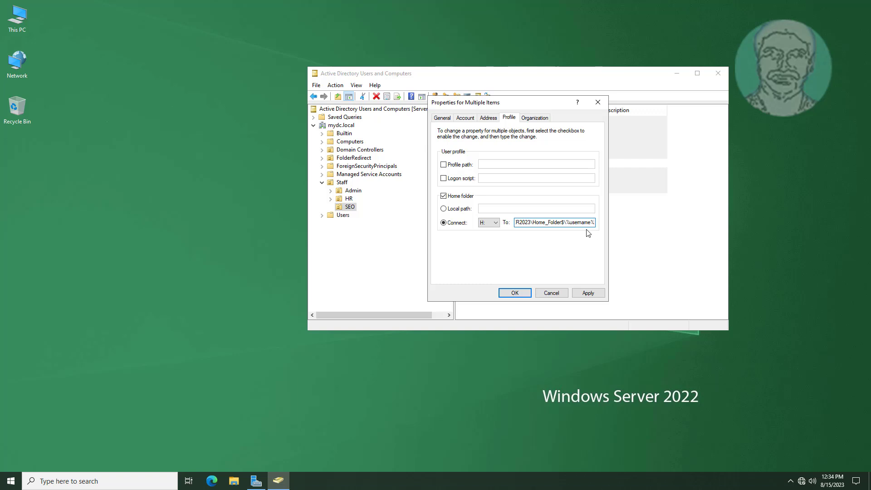
{"action": "left_click", "coordinate": [589, 293]}
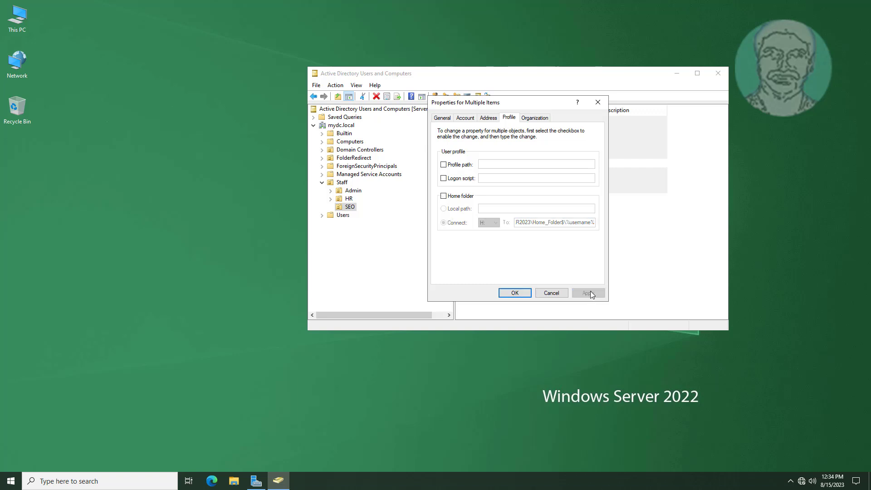
{"action": "left_click", "coordinate": [515, 293]}
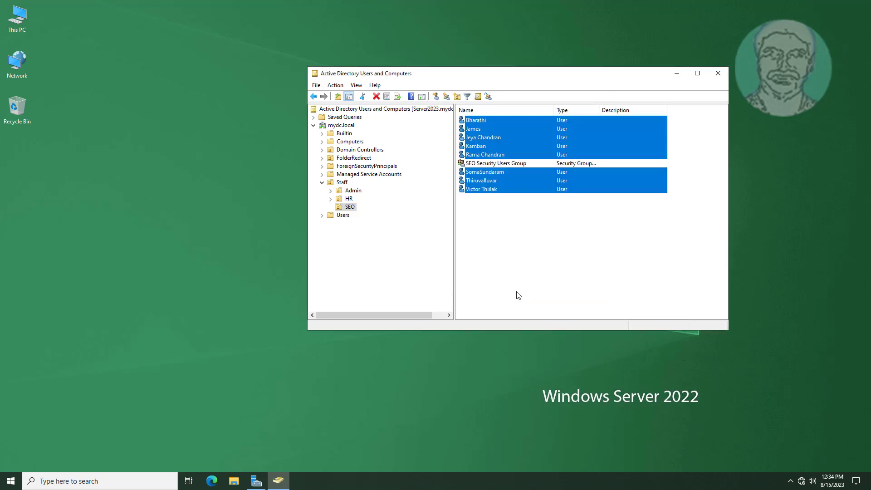
{"action": "left_click", "coordinate": [512, 260]}
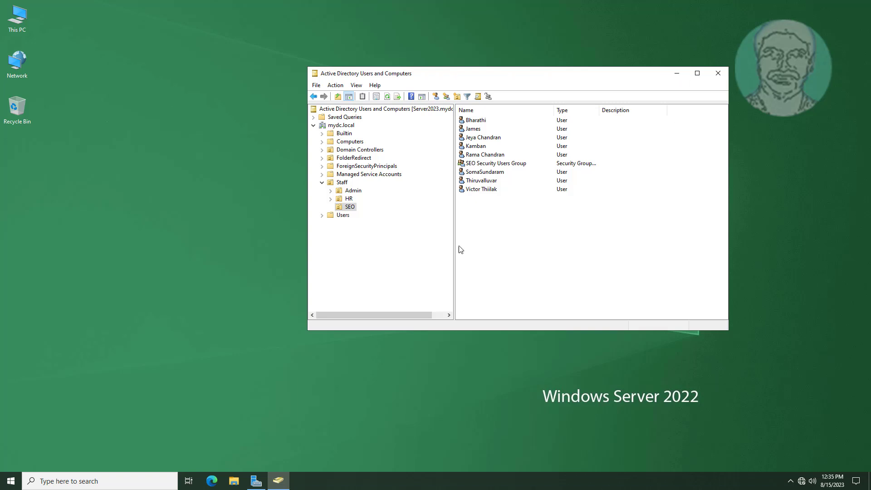
Check the logon name in the first SEO user's account properties, then close them without changes
{"action": "double_click", "coordinate": [479, 121]}
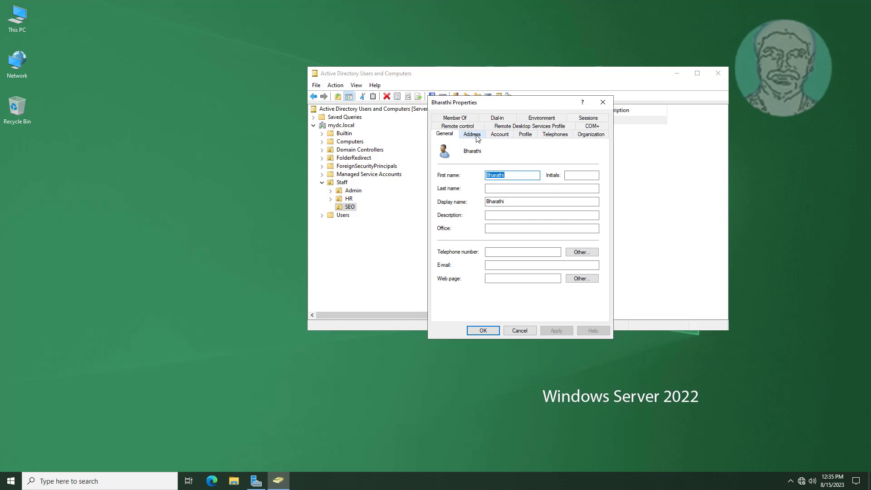
{"action": "left_click", "coordinate": [499, 134]}
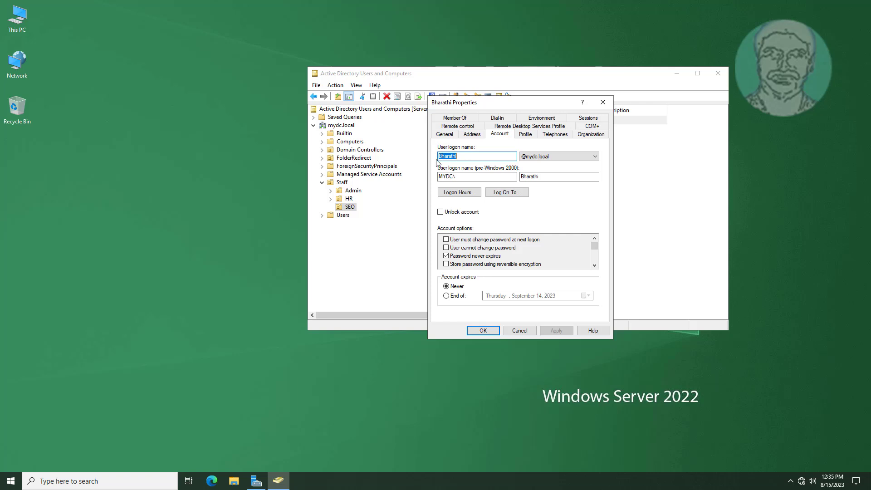
{"action": "left_click", "coordinate": [520, 331]}
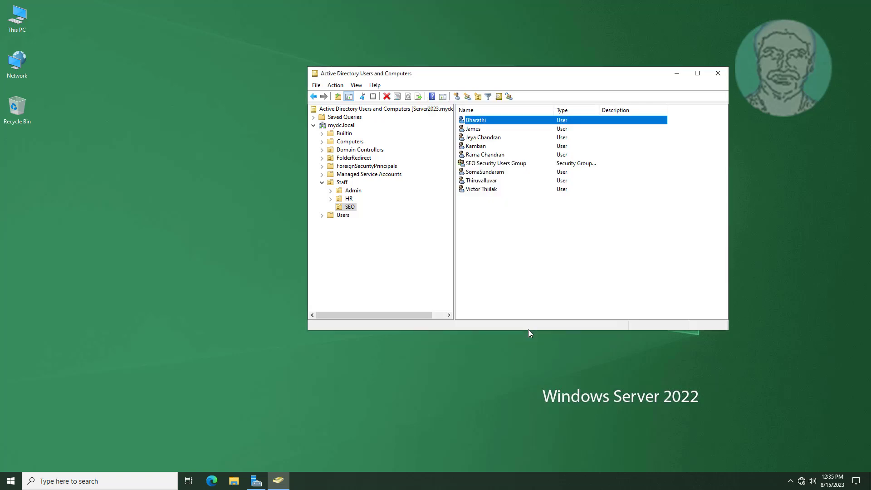
Switch to the client computer and sign in as another user with the SEO user's mydc domain logon name and account password
{"action": "key", "text": "super+l"}
{"action": "left_click", "coordinate": [599, 254]}
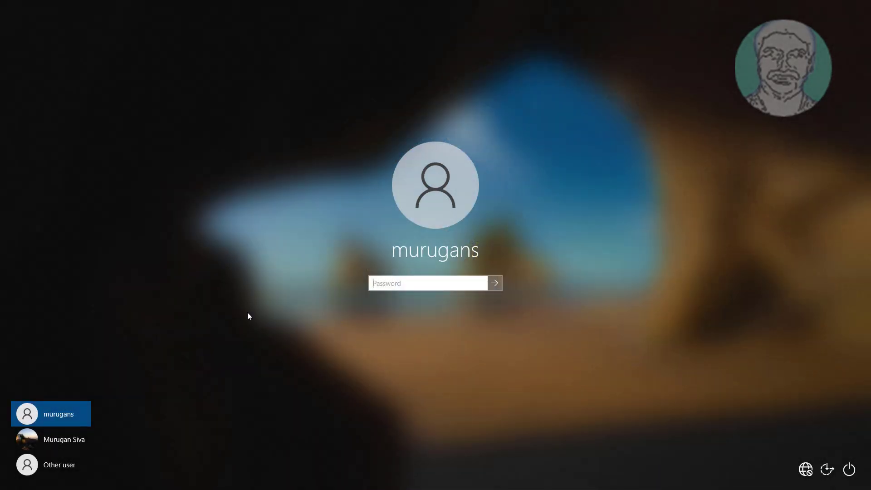
{"action": "left_click", "coordinate": [62, 463]}
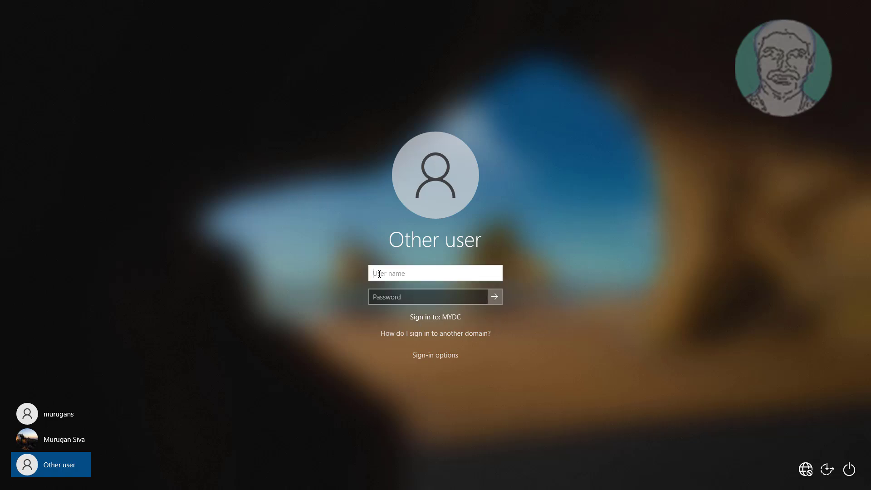
{"action": "type", "text": "mydc\\bharathi"}
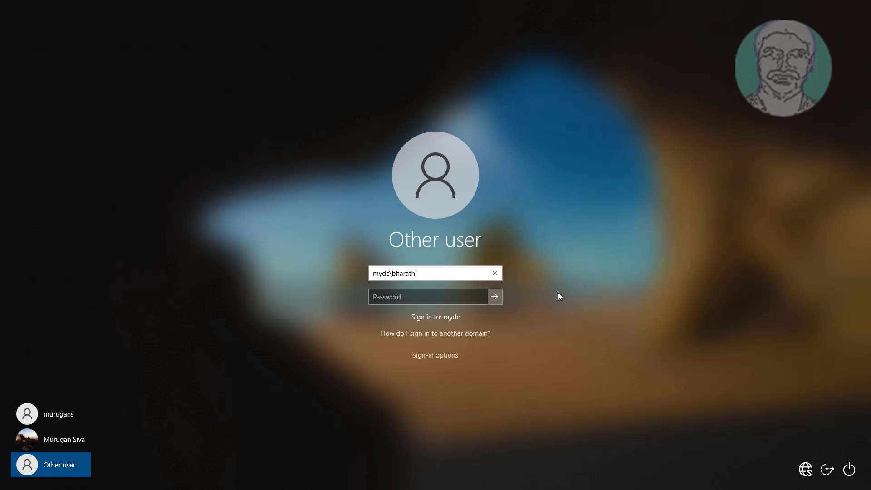
{"action": "key", "text": "Tab"}
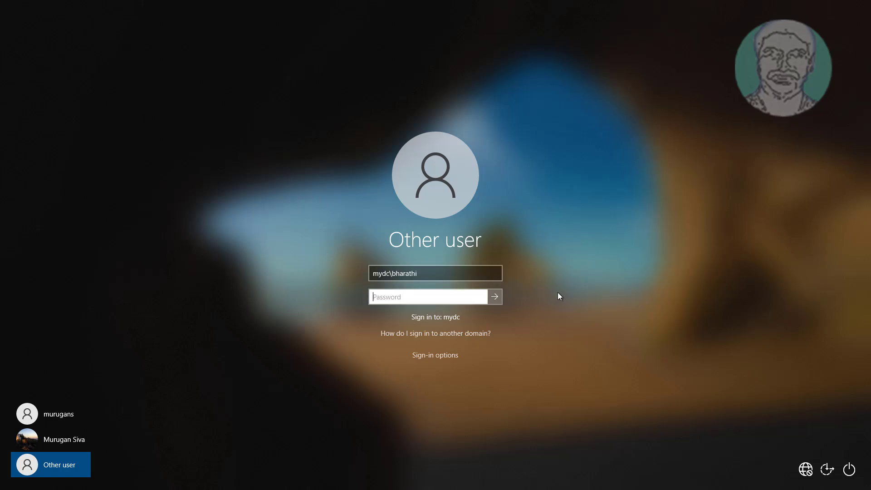
{"action": "type", "text": "Password"}
{"action": "left_click", "coordinate": [495, 296]}
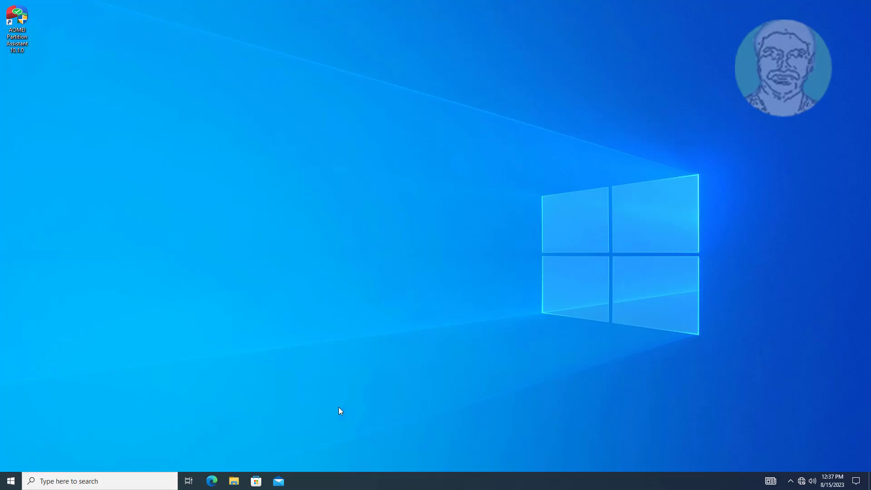
Open File Explorer and browse from This PC into the user's mapped home drive H:
{"action": "left_click", "coordinate": [234, 481]}
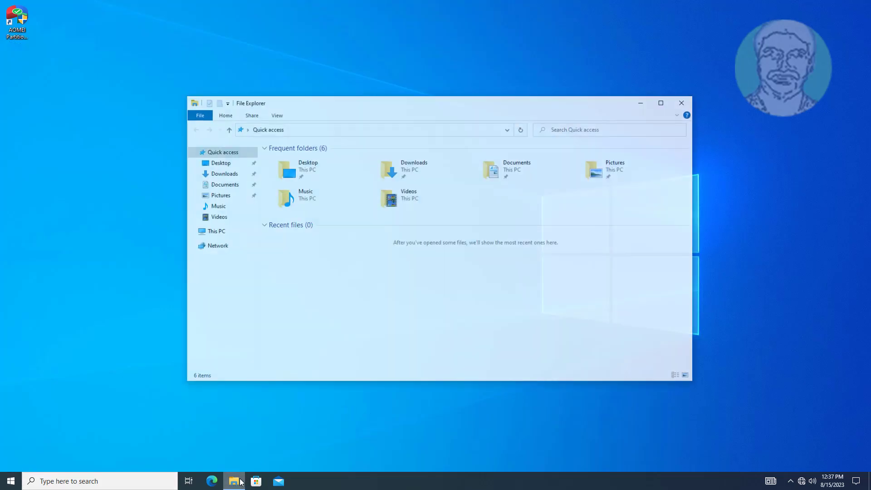
{"action": "left_click", "coordinate": [212, 232]}
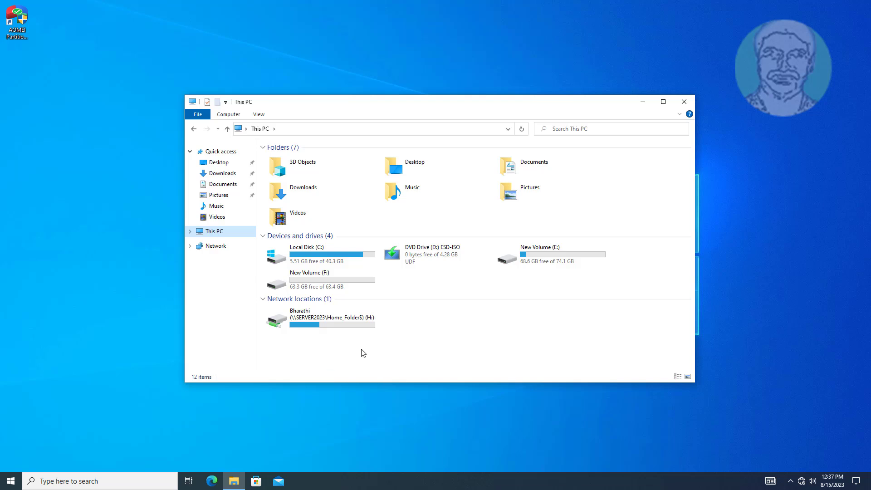
{"action": "double_click", "coordinate": [354, 323]}
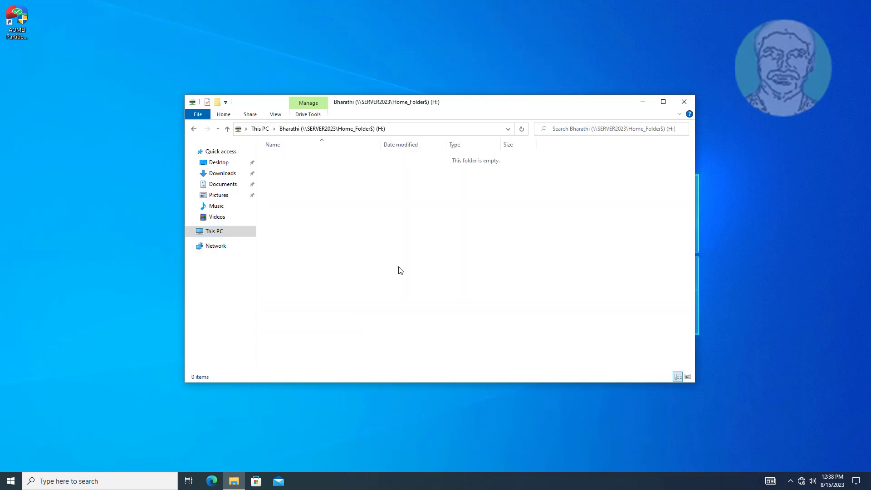
Create a new text document in the H: home drive and name it with the user's name
{"action": "right_click", "coordinate": [349, 220]}
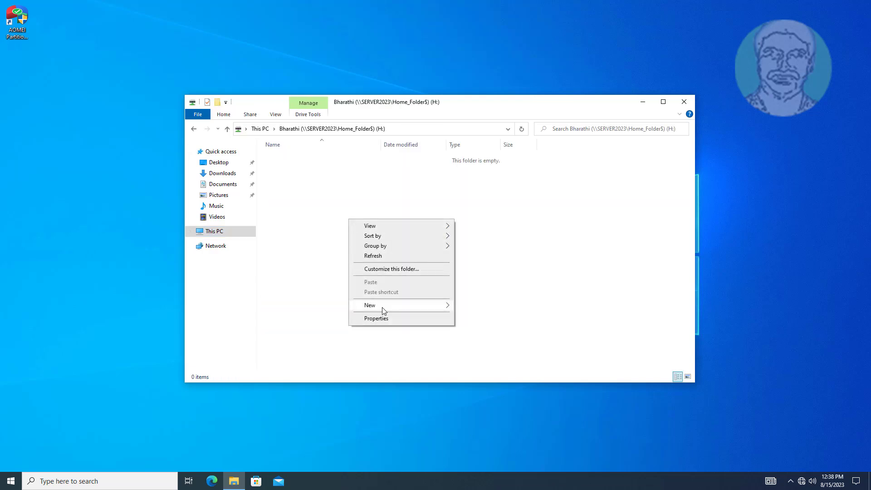
{"action": "mouse_move", "coordinate": [383, 311]}
{"action": "left_click", "coordinate": [496, 350]}
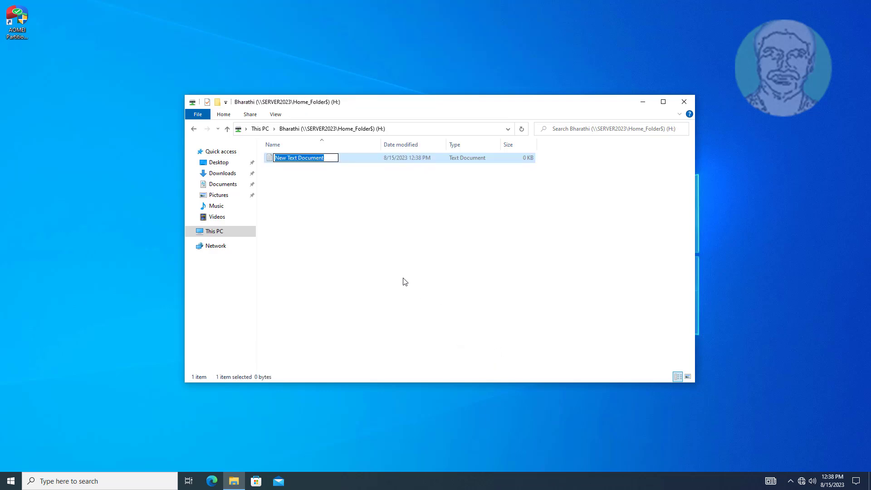
{"action": "type", "text": "Bharathi"}
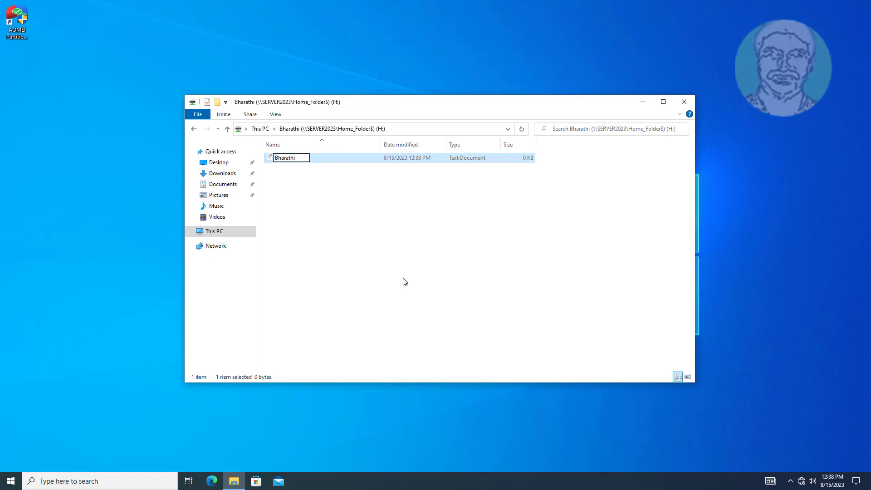
{"action": "left_click", "coordinate": [405, 282]}
Write "This is Sample text from User" followed by the user's name in the new text document, save it and close it
{"action": "double_click", "coordinate": [288, 160]}
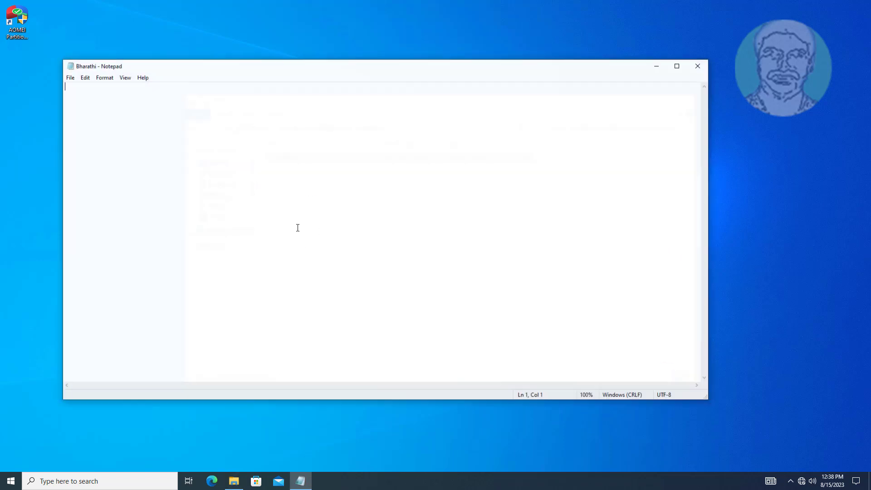
{"action": "type", "text": "Th"}
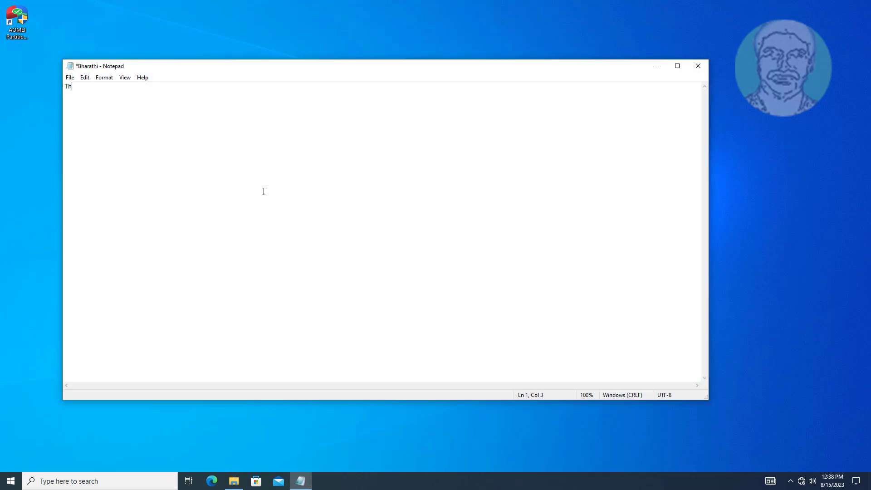
{"action": "type", "text": "is is Sample text from User bhara"}
{"action": "type", "text": "thi"}
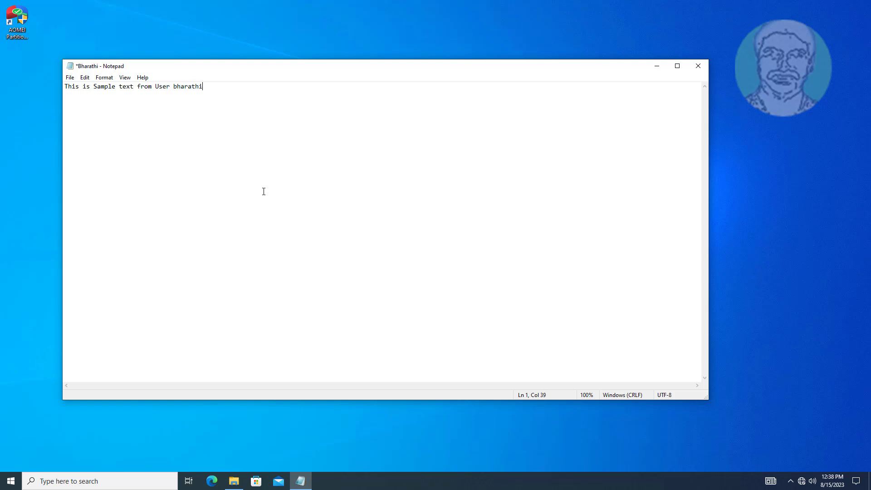
{"action": "left_click", "coordinate": [69, 78]}
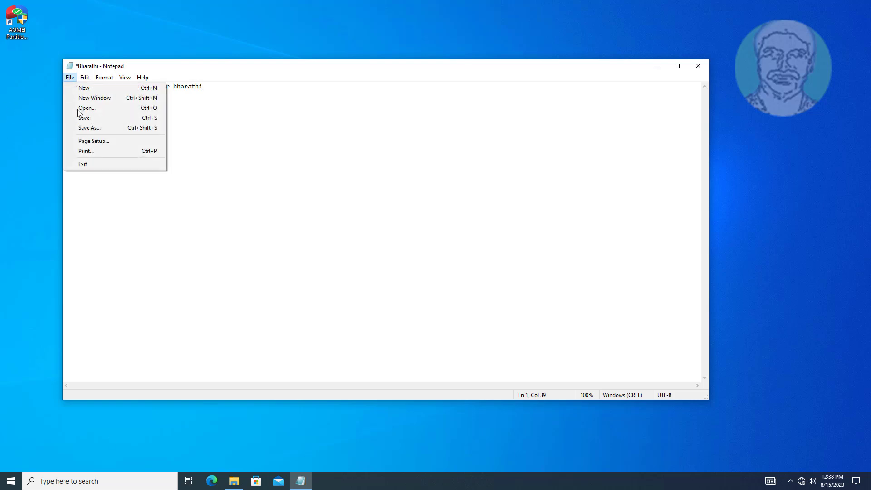
{"action": "left_click", "coordinate": [81, 117]}
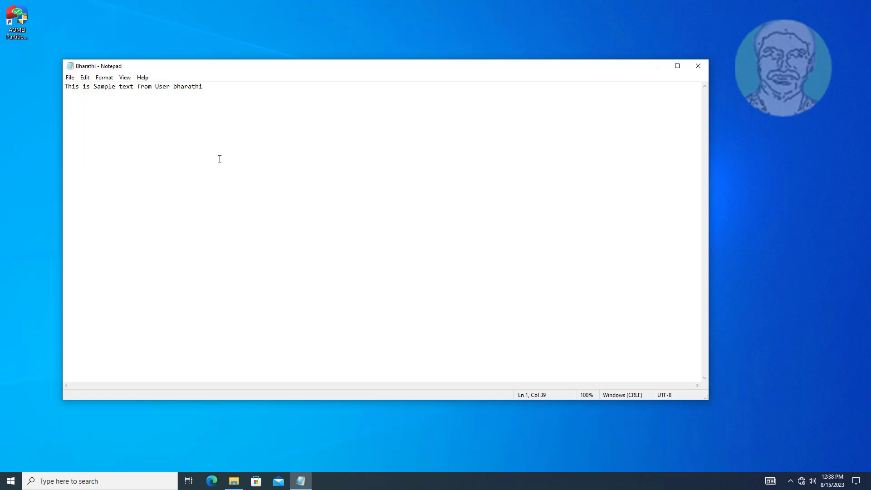
{"action": "left_click", "coordinate": [698, 66]}
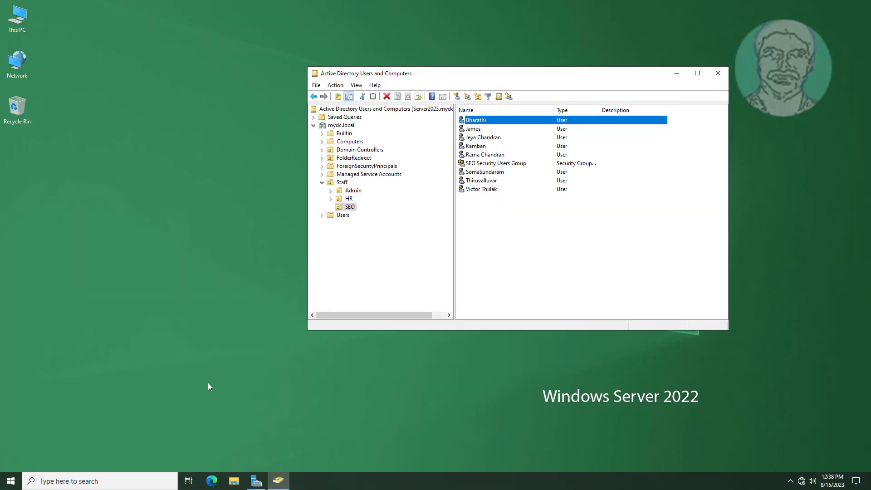
Switch to the server and browse in File Explorer to Home Folder on Local Disk (C:)
{"action": "left_click", "coordinate": [234, 480]}
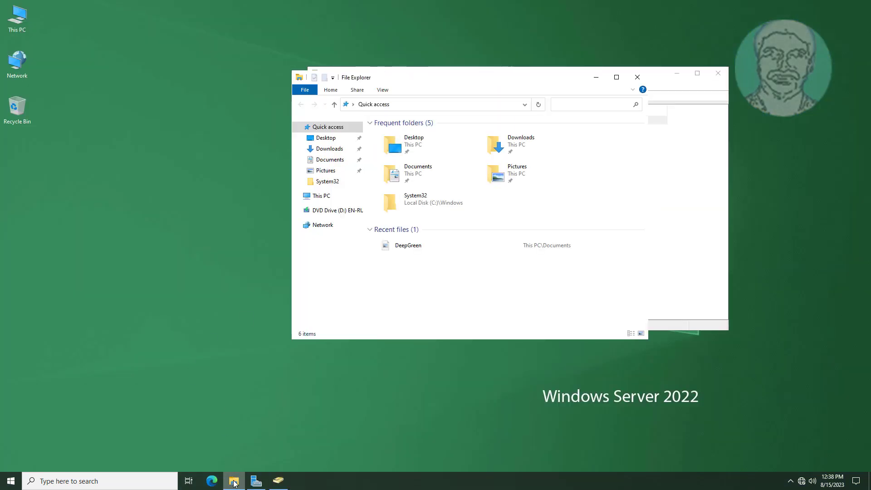
{"action": "left_click", "coordinate": [319, 196]}
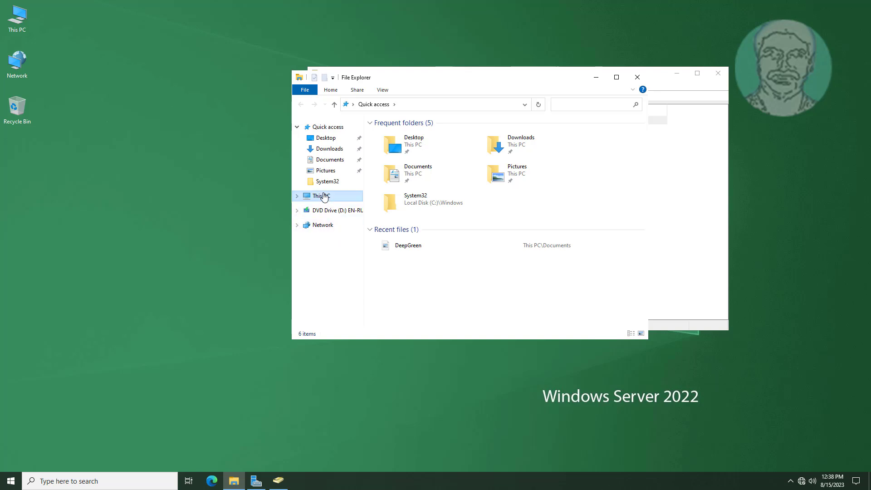
{"action": "double_click", "coordinate": [432, 265]}
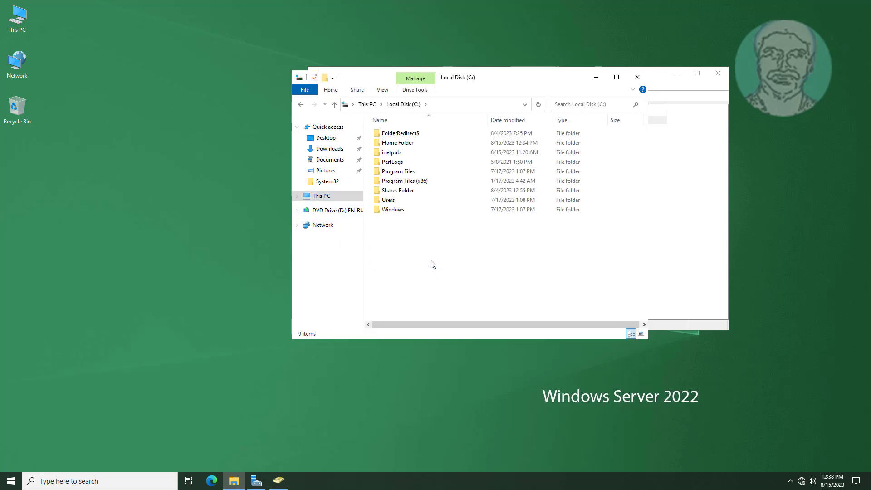
{"action": "double_click", "coordinate": [414, 149]}
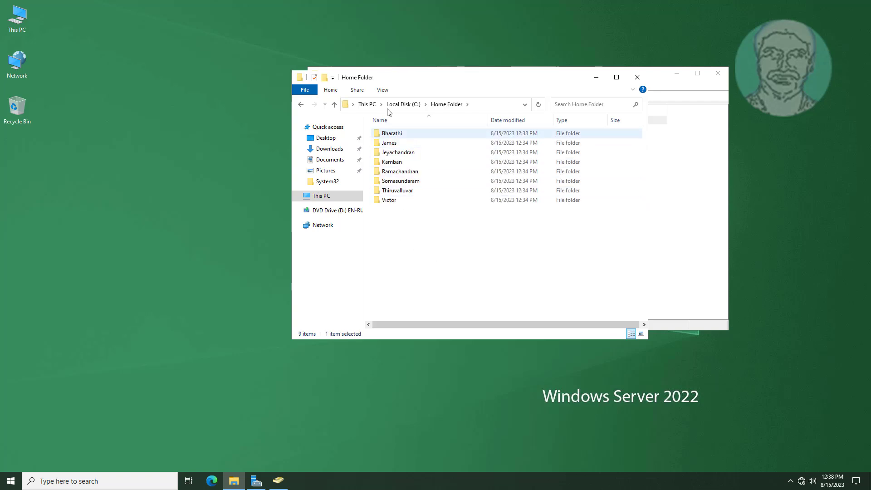
{"action": "left_click", "coordinate": [411, 227]}
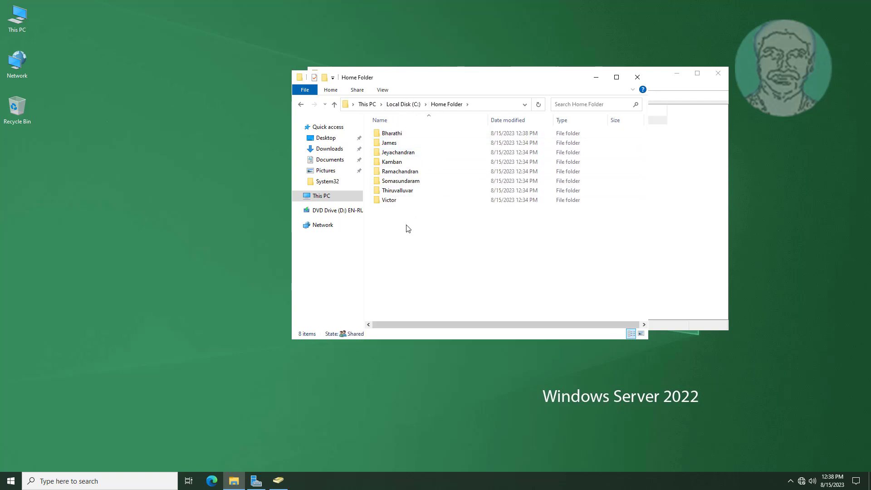
Open the first SEO user's home folder, view the contents of its text document, and close the document
{"action": "double_click", "coordinate": [401, 135]}
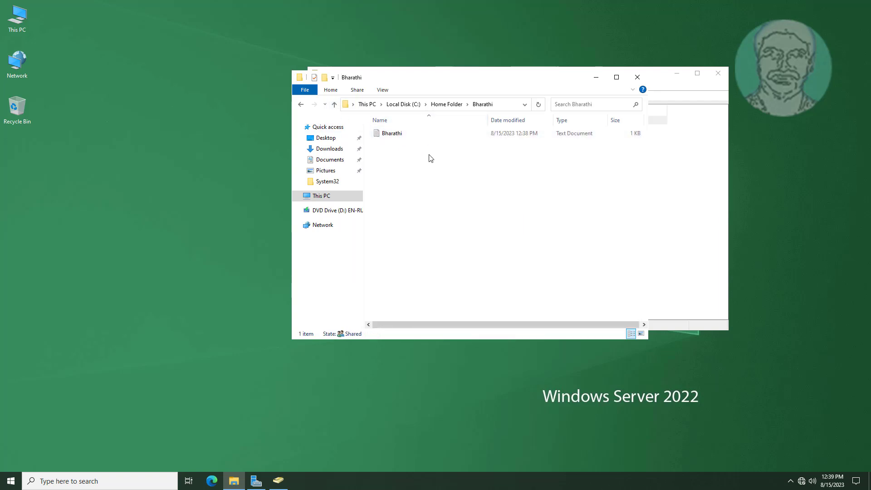
{"action": "double_click", "coordinate": [408, 136]}
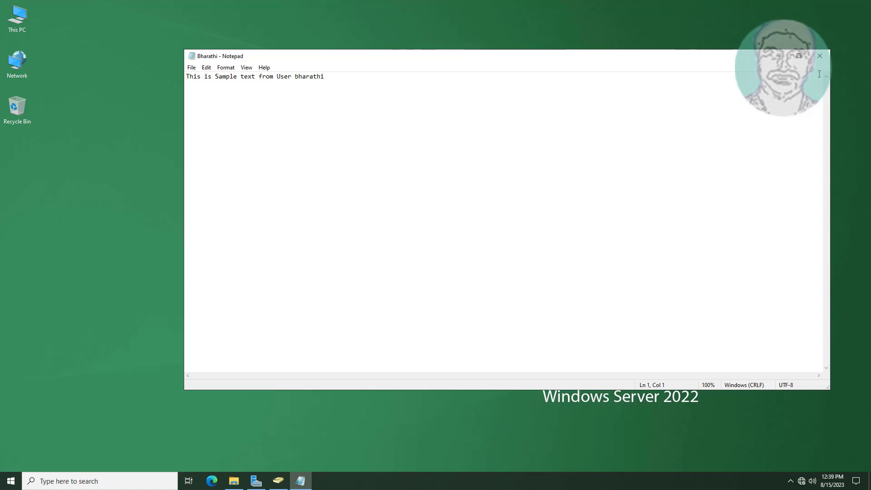
{"action": "left_click", "coordinate": [820, 56]}
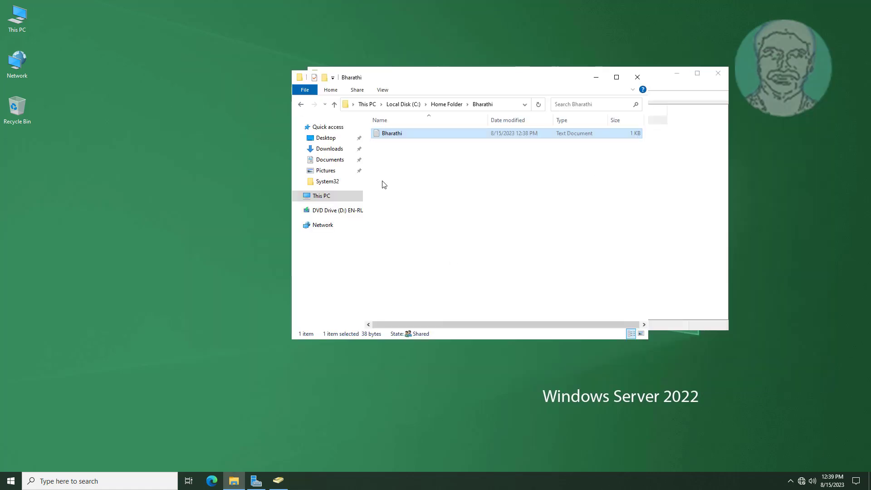
Check the contents of the second user's home folder, then close Active Directory Users and Computers and File Explorer
{"action": "left_click", "coordinate": [334, 104]}
{"action": "double_click", "coordinate": [385, 144]}
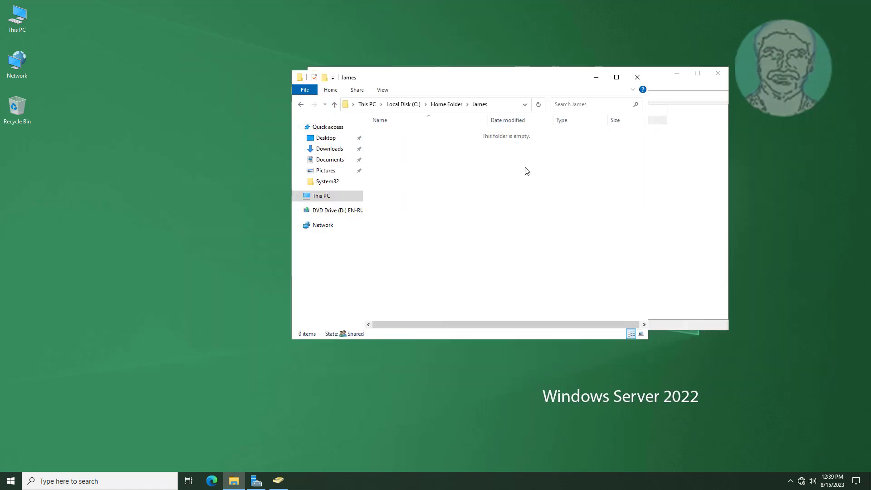
{"action": "left_click", "coordinate": [335, 105]}
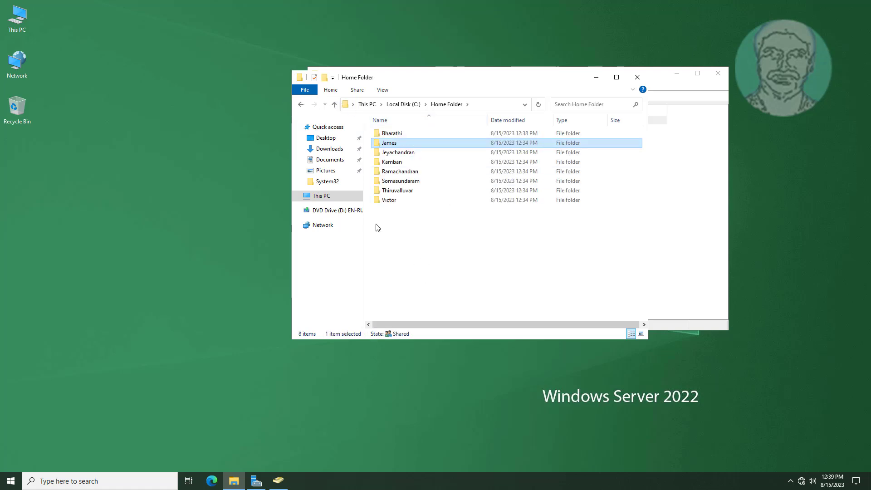
{"action": "left_click", "coordinate": [721, 76]}
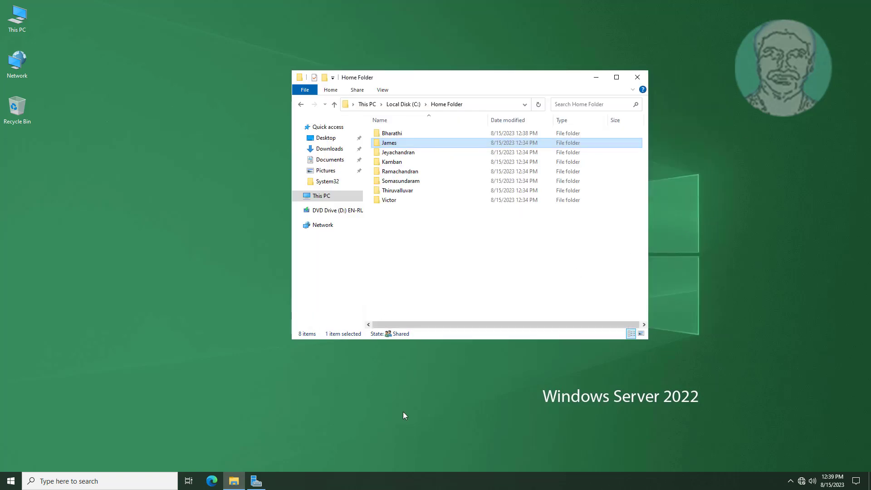
{"action": "left_click", "coordinate": [636, 80]}
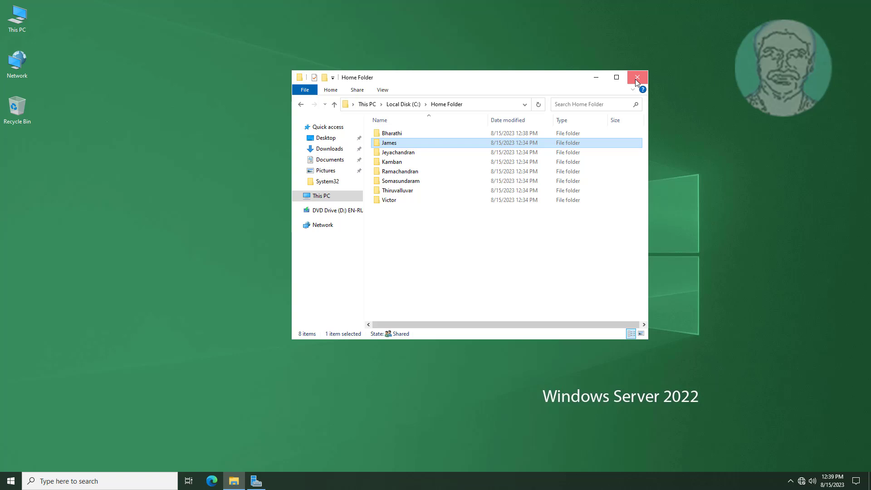